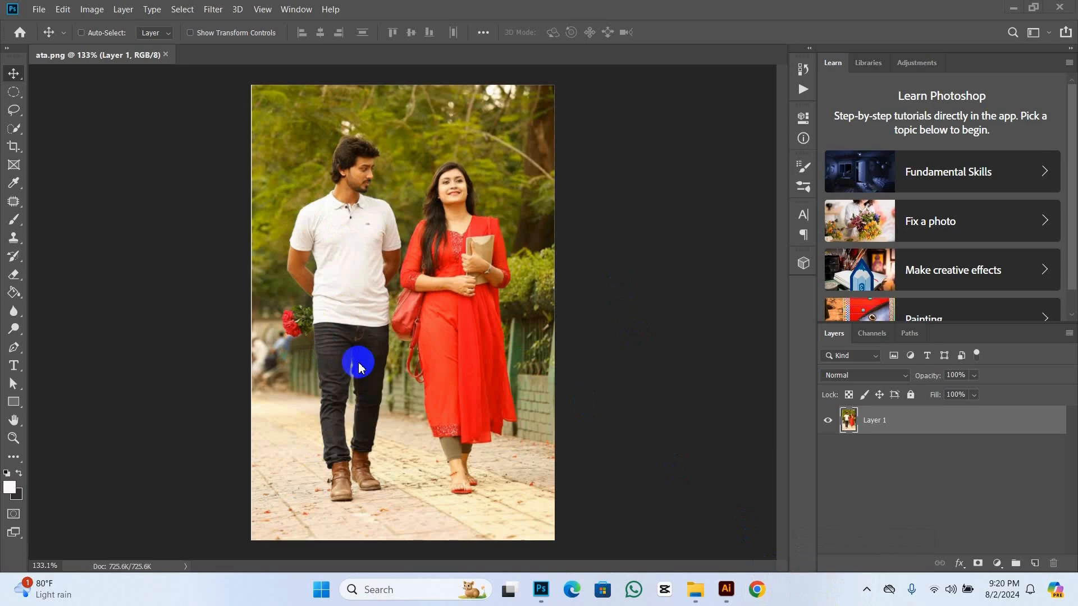
# Step: Duplicate Layer 1 and draw a freehand Lasso selection around the man and his roses on the copy
pyautogui.scroll(1, 360, 367)
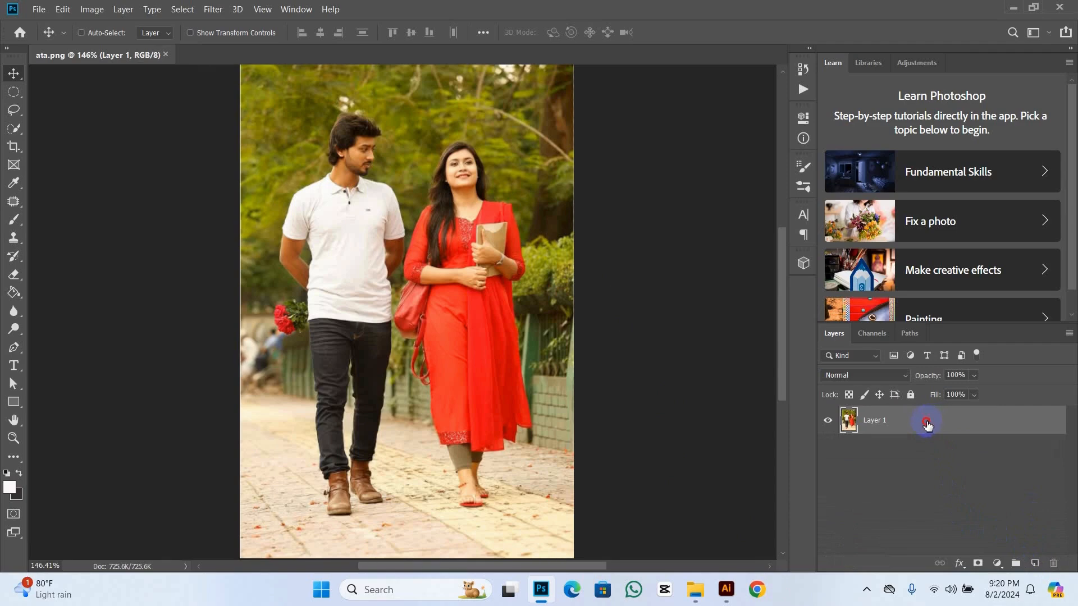
pyautogui.moveTo(927, 425); pyautogui.dragTo(1036, 568)
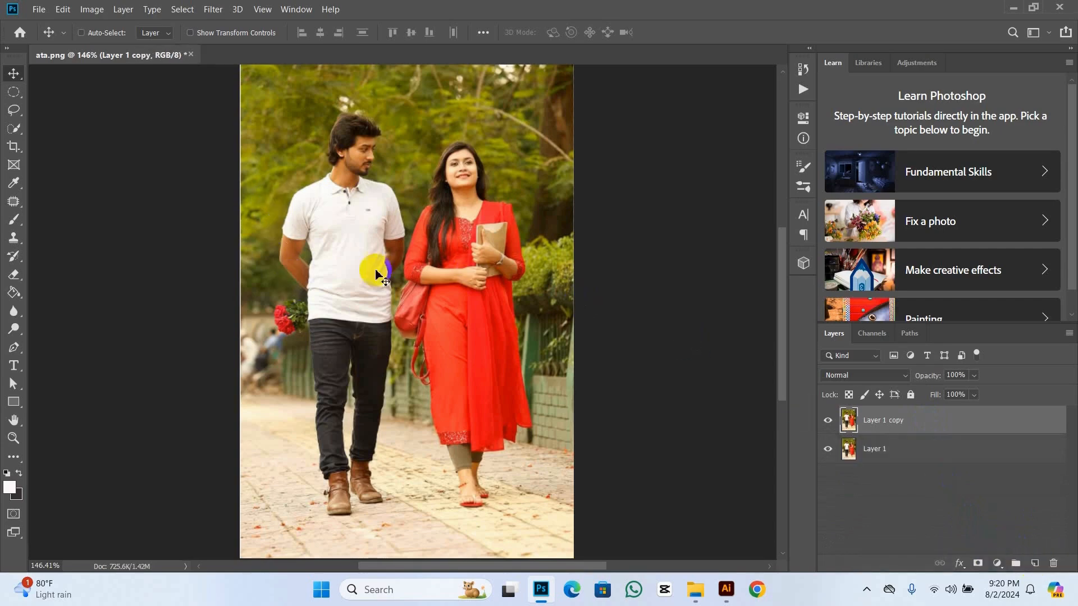
pyautogui.click(15, 110)
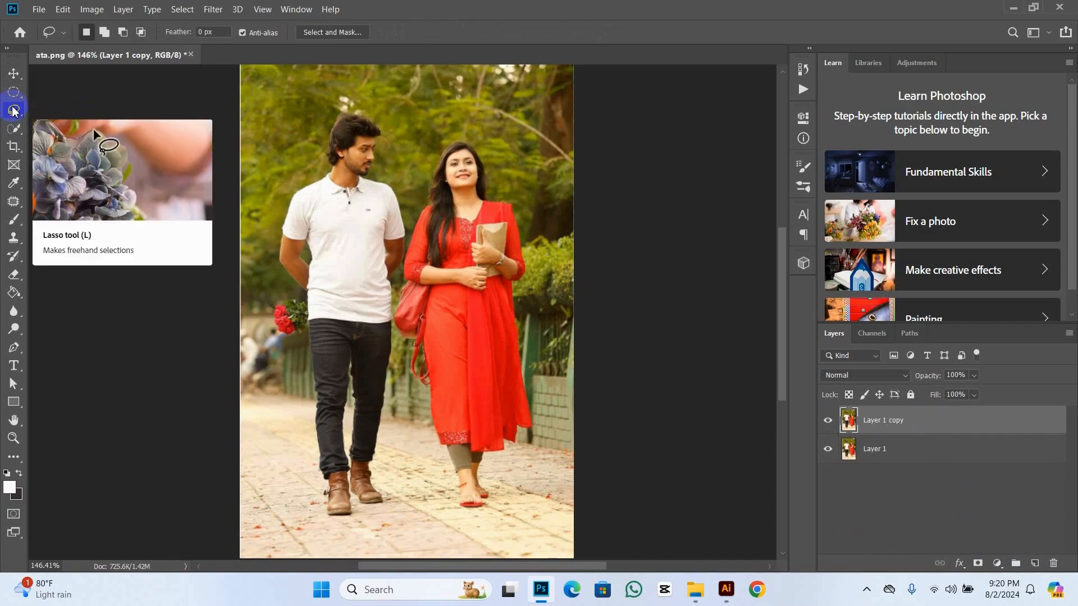
pyautogui.rightClick(14, 111)
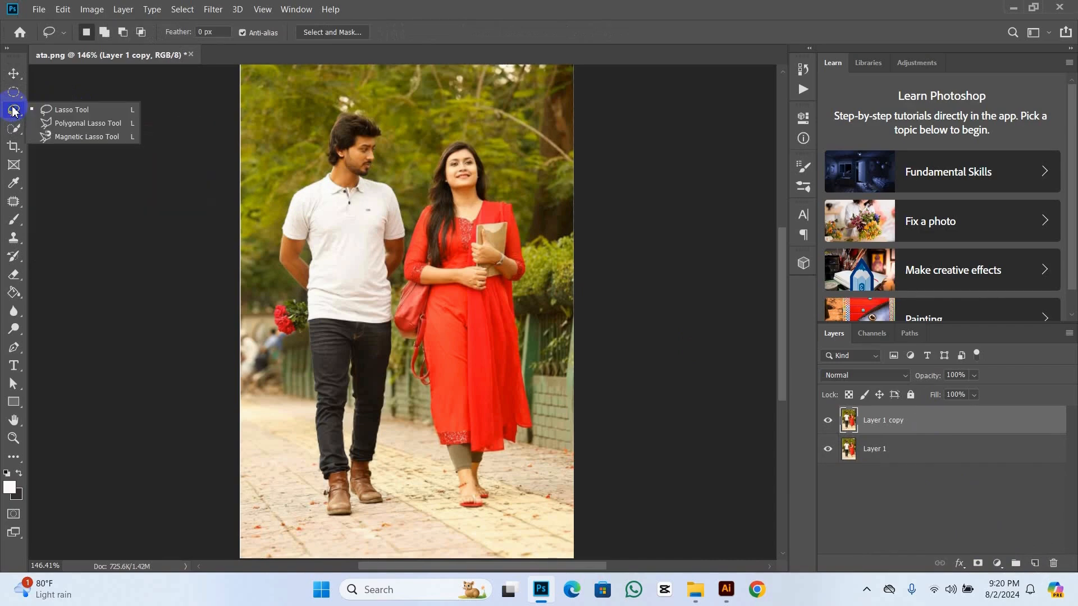
pyautogui.click(76, 112)
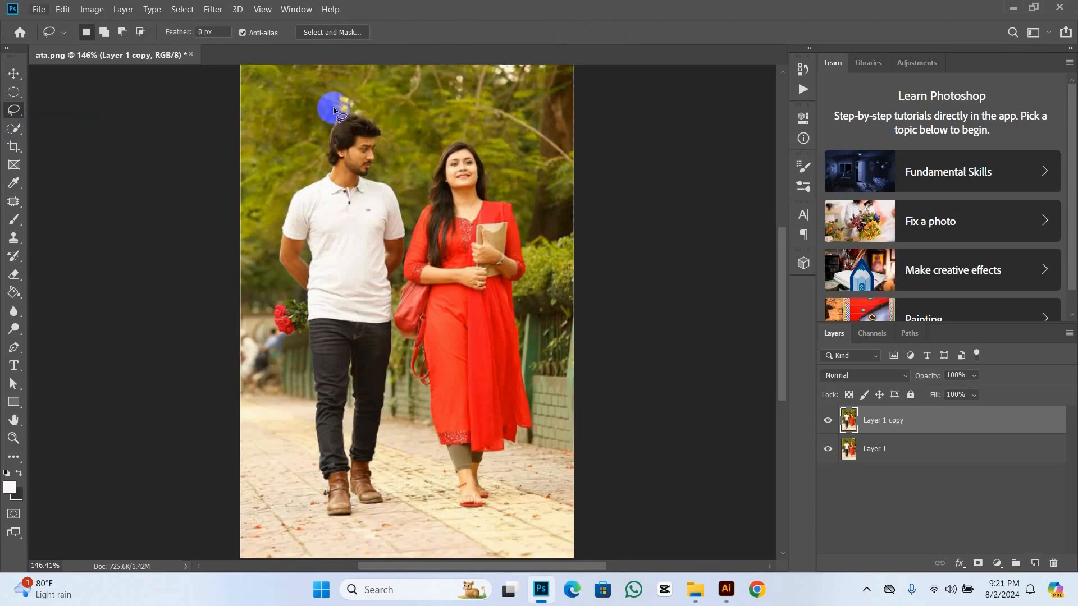
pyautogui.moveTo(346, 112)
pyautogui.mouseDown()
pyautogui.moveTo(377, 115)
pyautogui.moveTo(388, 138)
pyautogui.moveTo(379, 171)
pyautogui.moveTo(403, 196)
pyautogui.moveTo(411, 236)
pyautogui.moveTo(396, 305)
pyautogui.mouseUp()
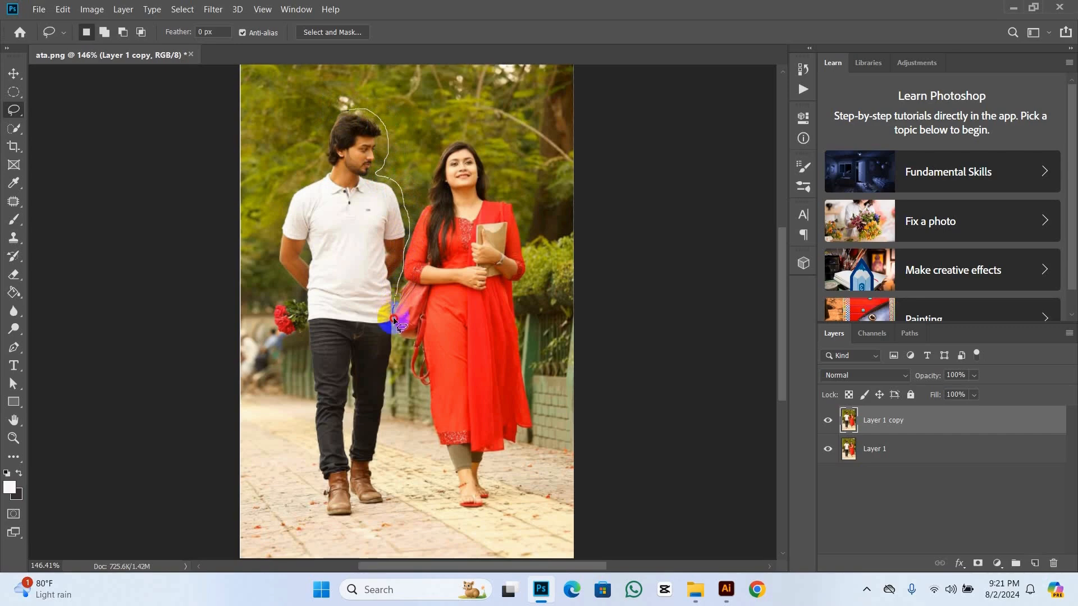
pyautogui.moveTo(395, 333)
pyautogui.mouseDown()
pyautogui.moveTo(379, 453)
pyautogui.moveTo(389, 505)
pyautogui.moveTo(351, 522)
pyautogui.moveTo(323, 518)
pyautogui.moveTo(306, 419)
pyautogui.moveTo(309, 356)
pyautogui.moveTo(301, 335)
pyautogui.moveTo(270, 335)
pyautogui.moveTo(261, 312)
pyautogui.moveTo(284, 295)
pyautogui.moveTo(277, 212)
pyautogui.moveTo(291, 183)
pyautogui.moveTo(314, 171)
pyautogui.moveTo(363, 112)
pyautogui.mouseUp()
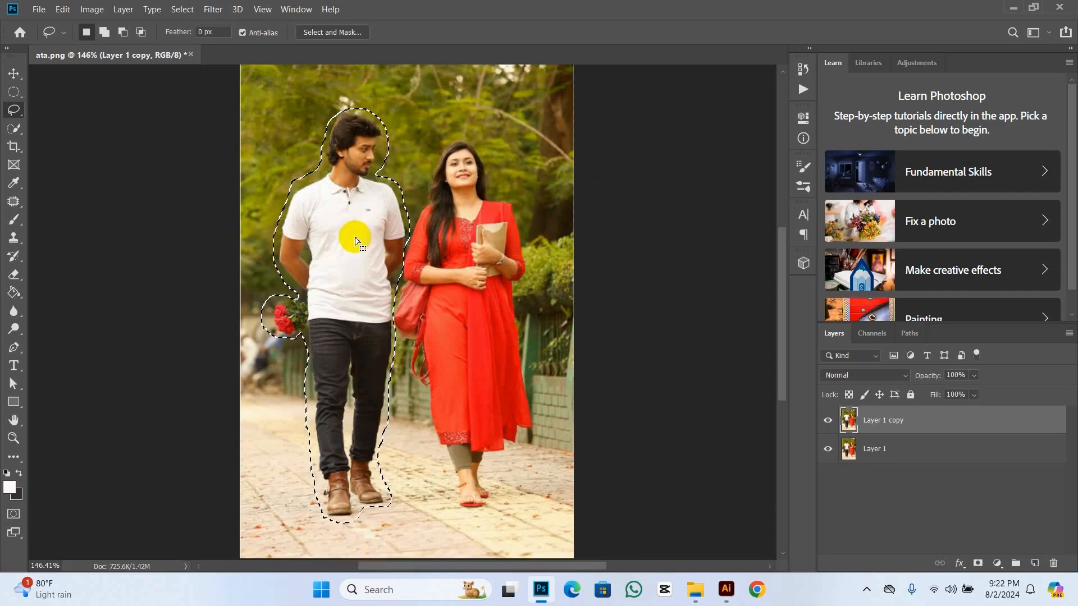
# Step: Expand the selection around the man by 1 pixel
pyautogui.click(185, 10)
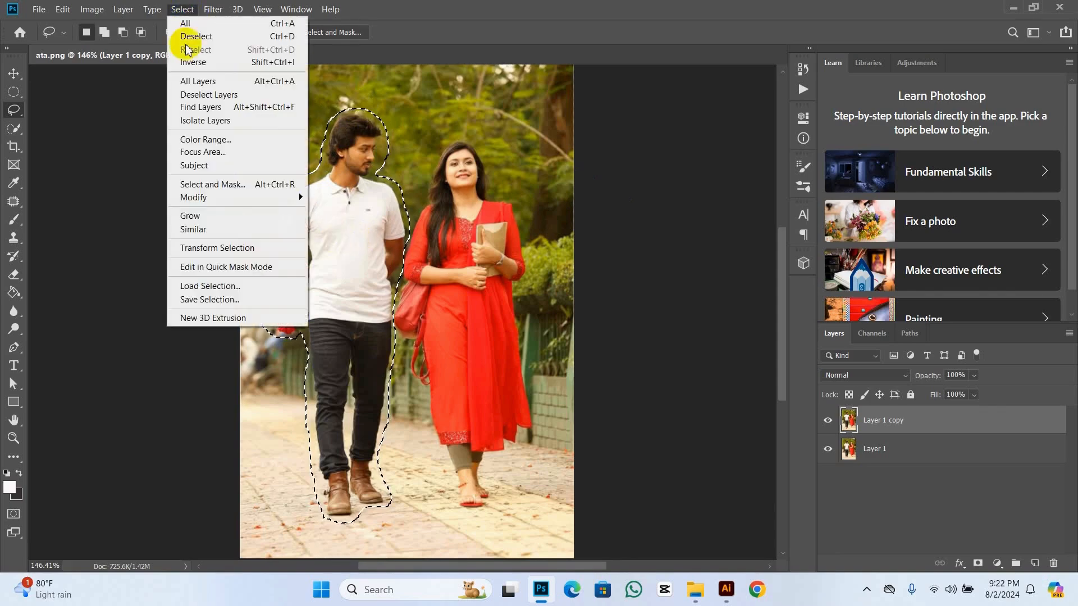
pyautogui.moveTo(197, 199)
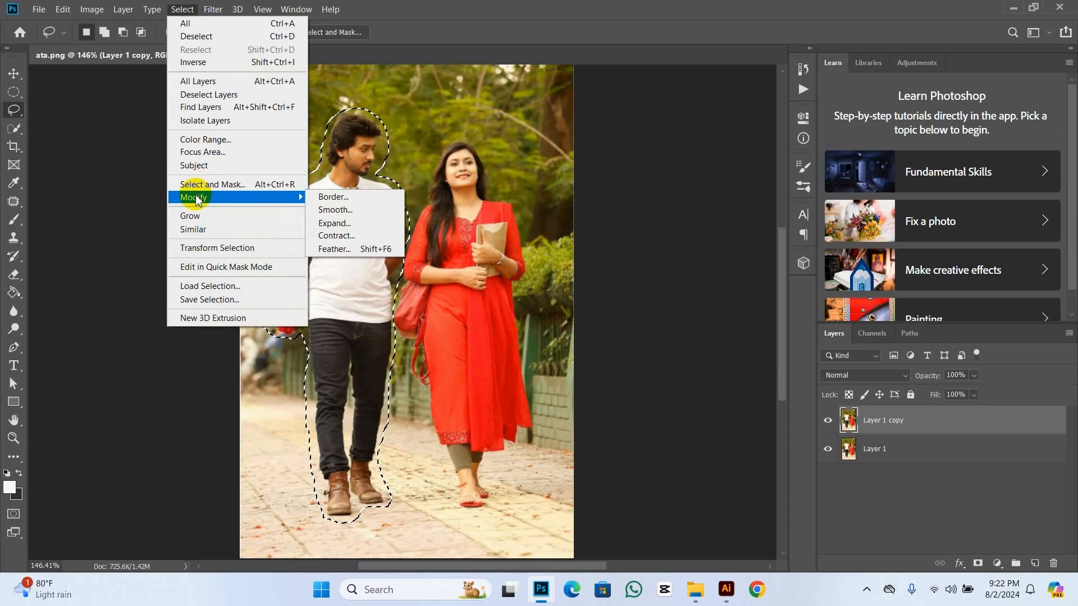
pyautogui.click(329, 224)
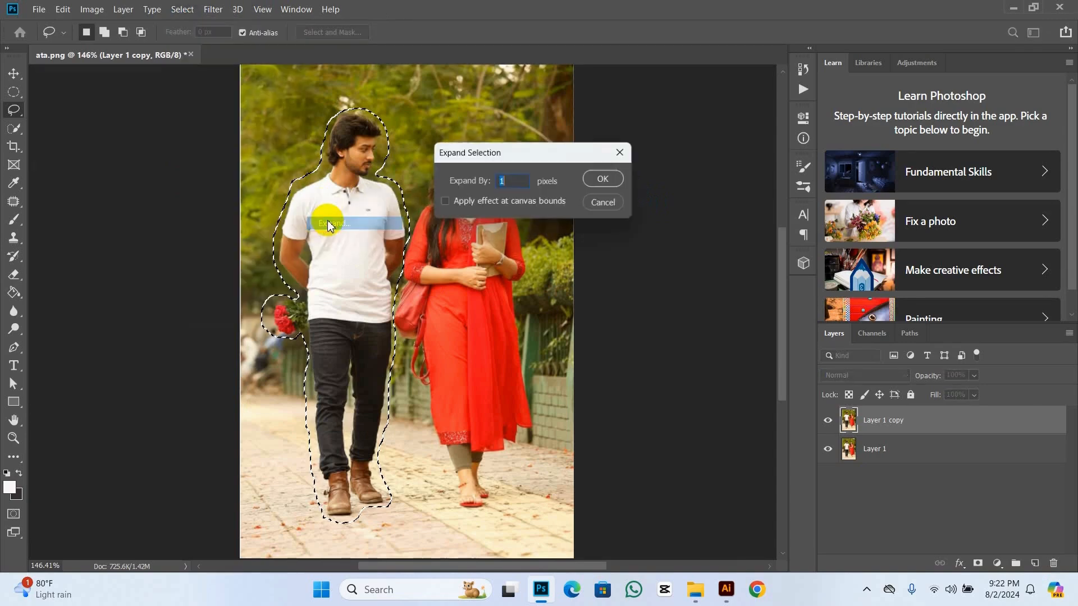
pyautogui.click(614, 186)
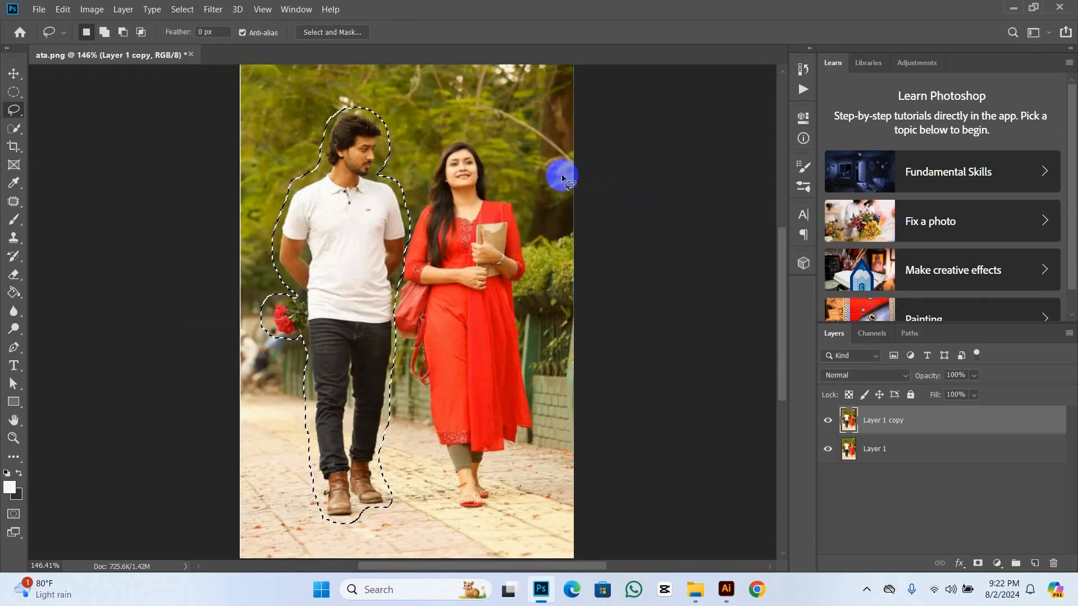
# Step: Fill the selected man with Content-Aware contents at Normal mode and 100% opacity, and deselect
pyautogui.rightClick(345, 259)
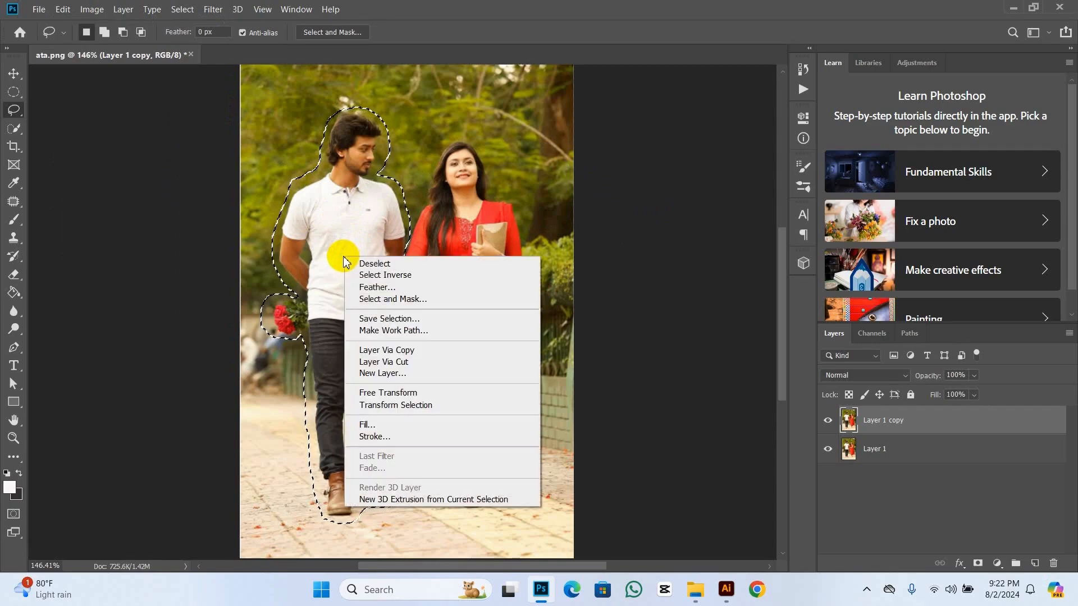
pyautogui.click(401, 429)
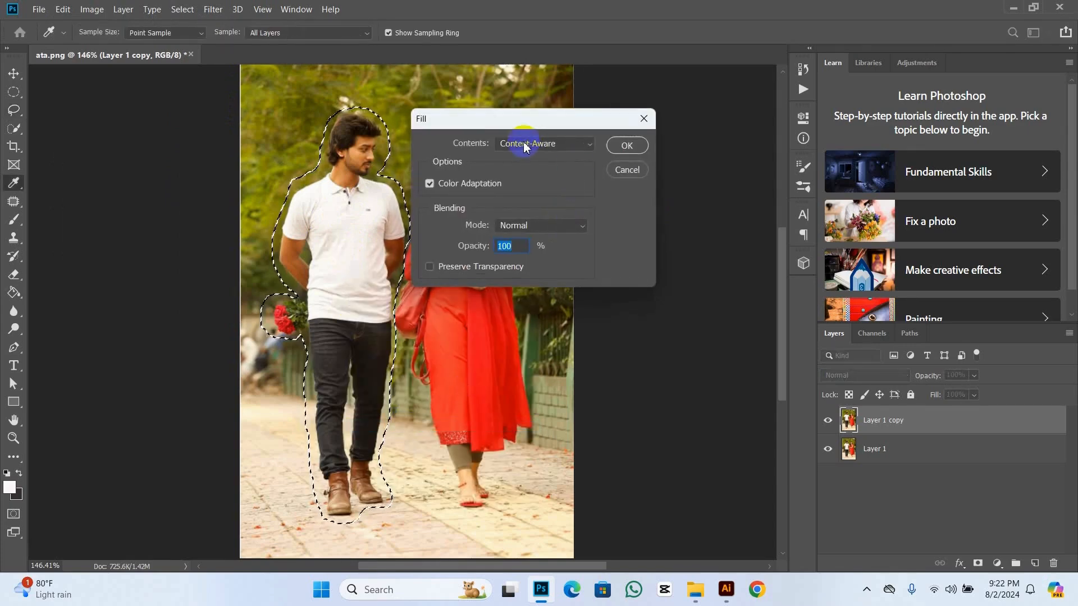
pyautogui.click(590, 144)
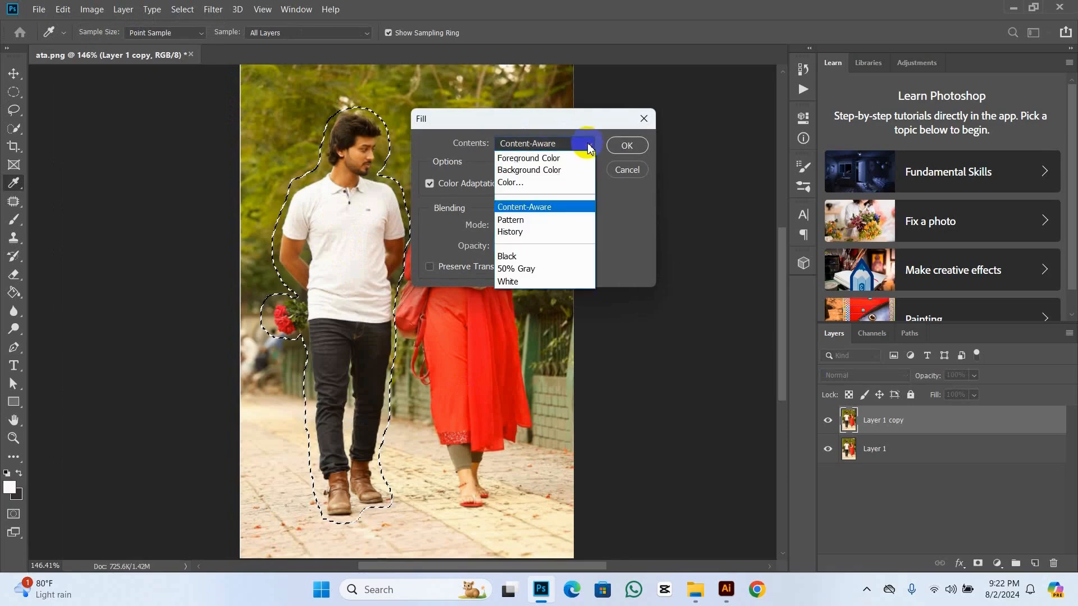
pyautogui.click(553, 207)
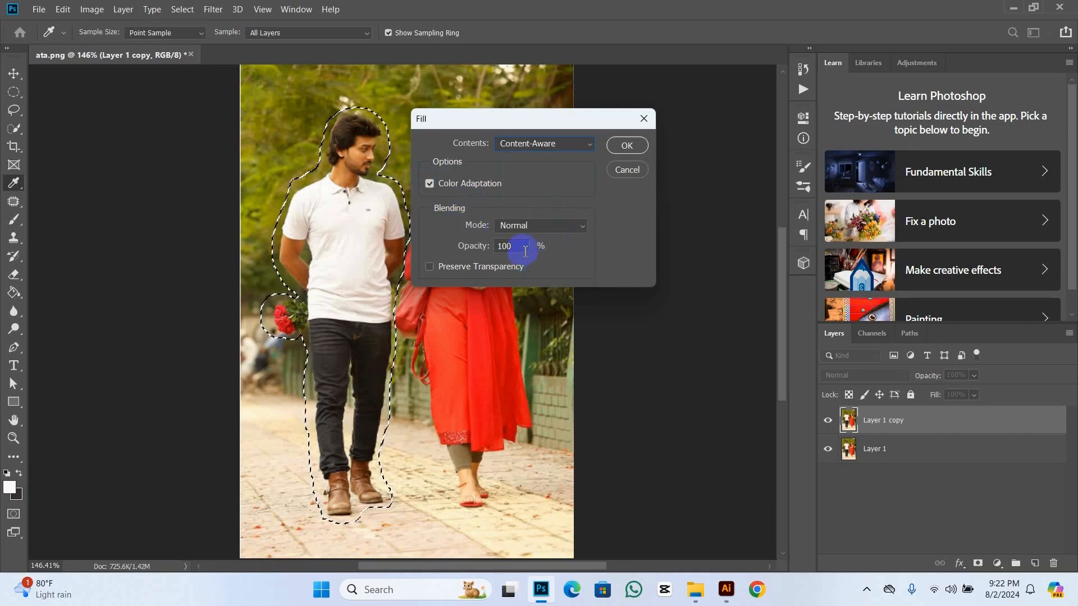
pyautogui.click(629, 146)
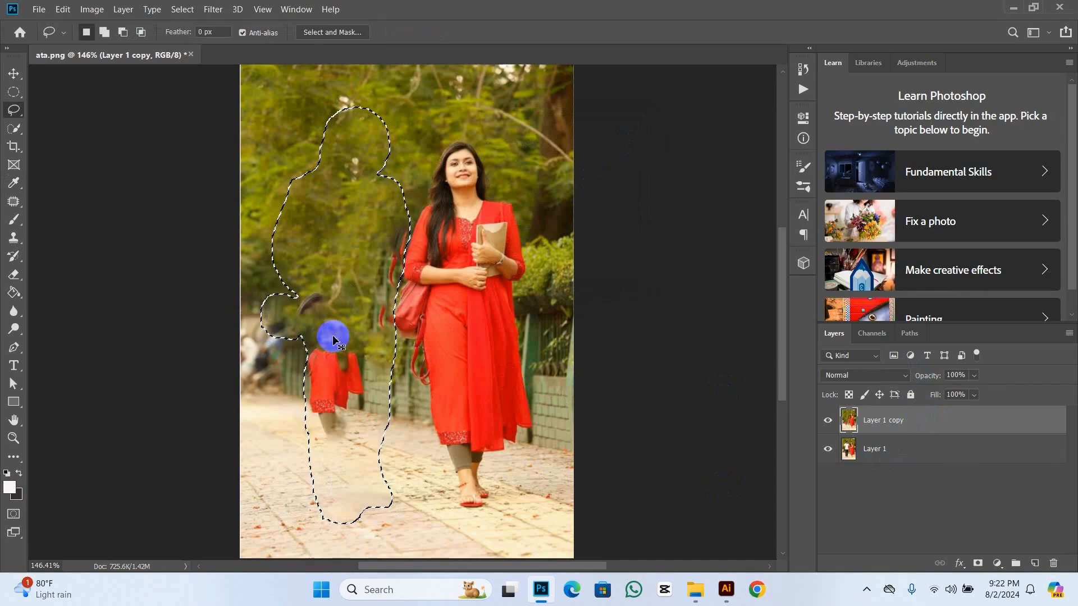
pyautogui.hotkey('ctrl', 'd')
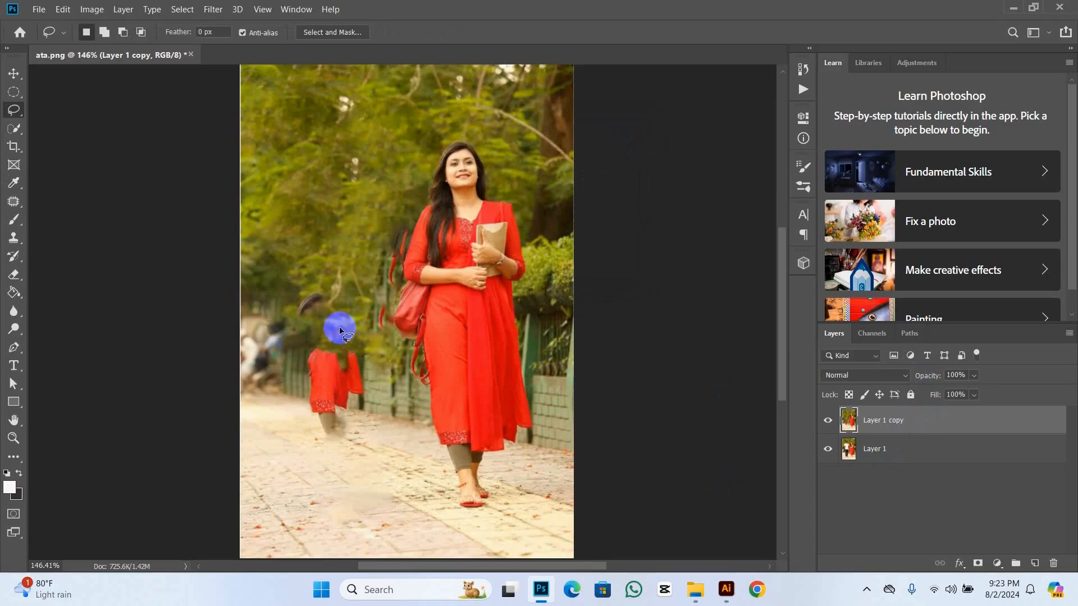
# Step: Lasso the leftover red dress fragment above the pavement and expand that selection by 1 pixel
pyautogui.moveTo(335, 333)
pyautogui.mouseDown()
pyautogui.moveTo(301, 345)
pyautogui.moveTo(287, 388)
pyautogui.moveTo(322, 461)
pyautogui.moveTo(366, 437)
pyautogui.moveTo(381, 378)
pyautogui.moveTo(375, 352)
pyautogui.moveTo(312, 334)
pyautogui.mouseUp()
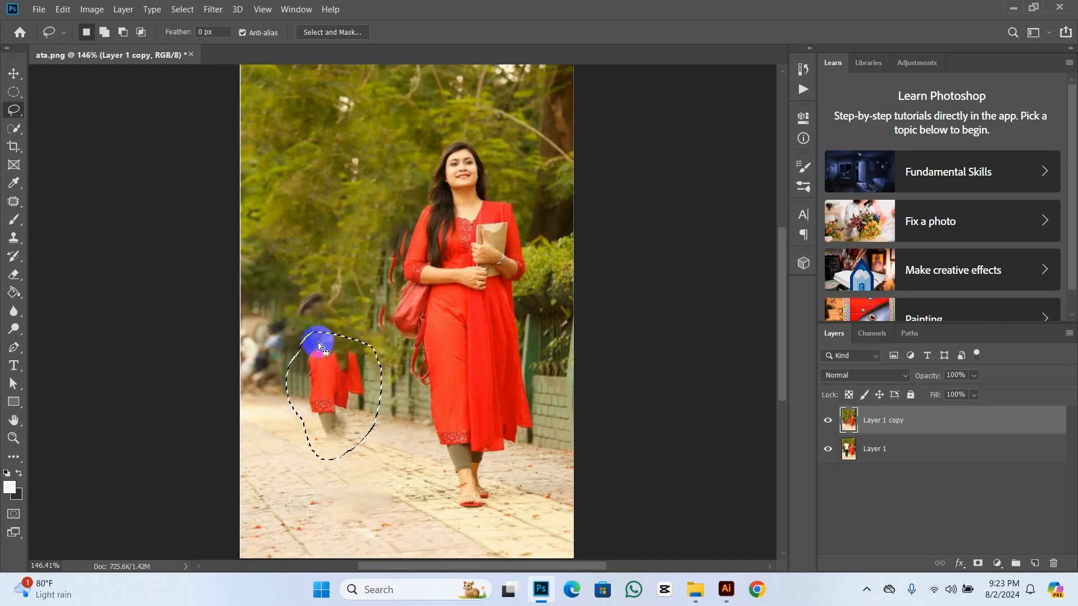
pyautogui.click(182, 9)
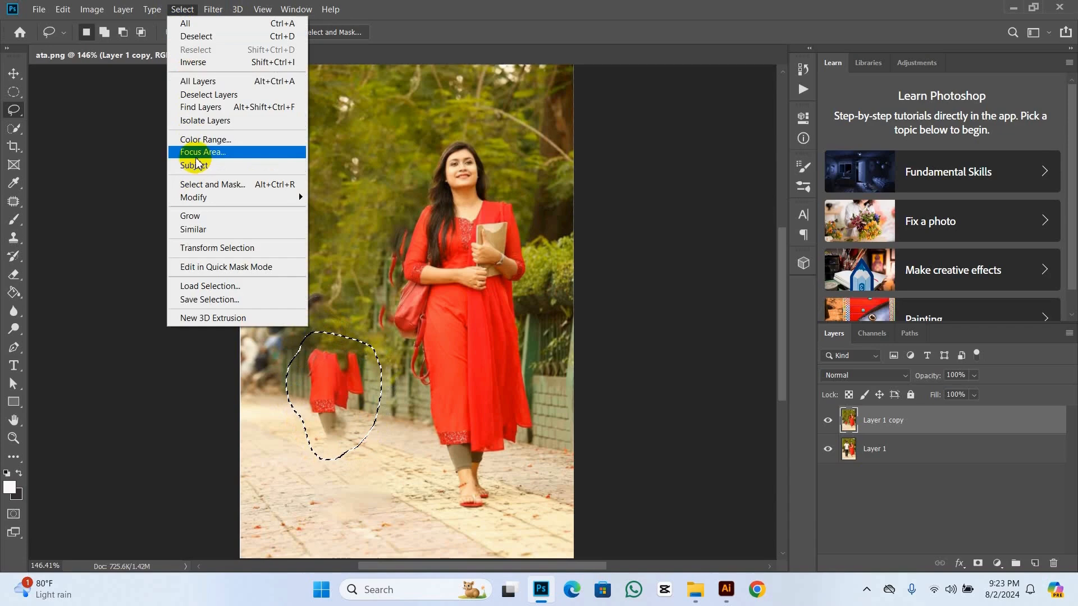
pyautogui.moveTo(196, 199)
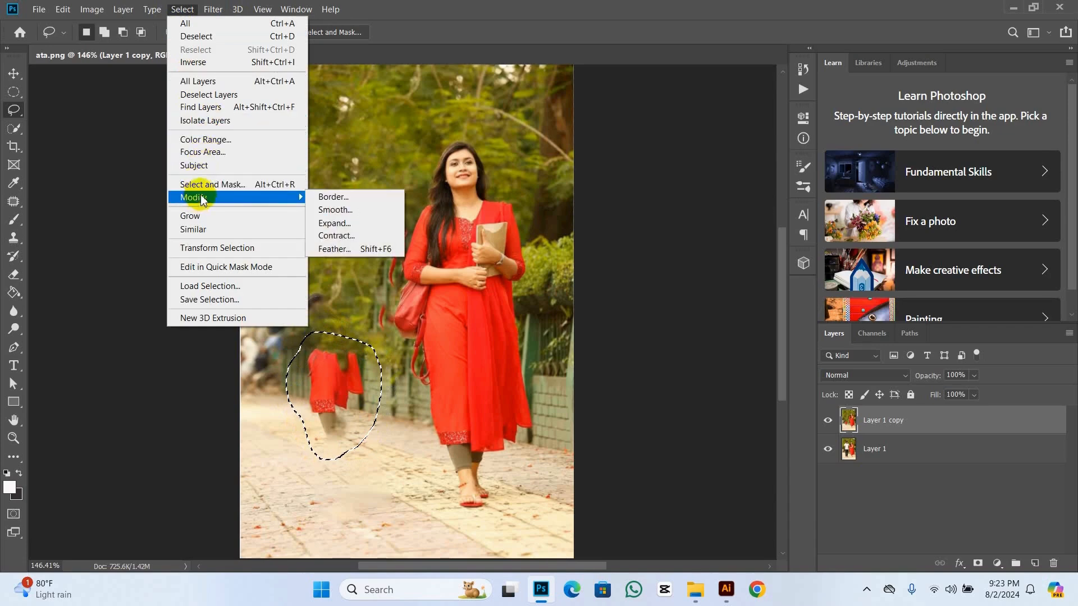
pyautogui.click(335, 223)
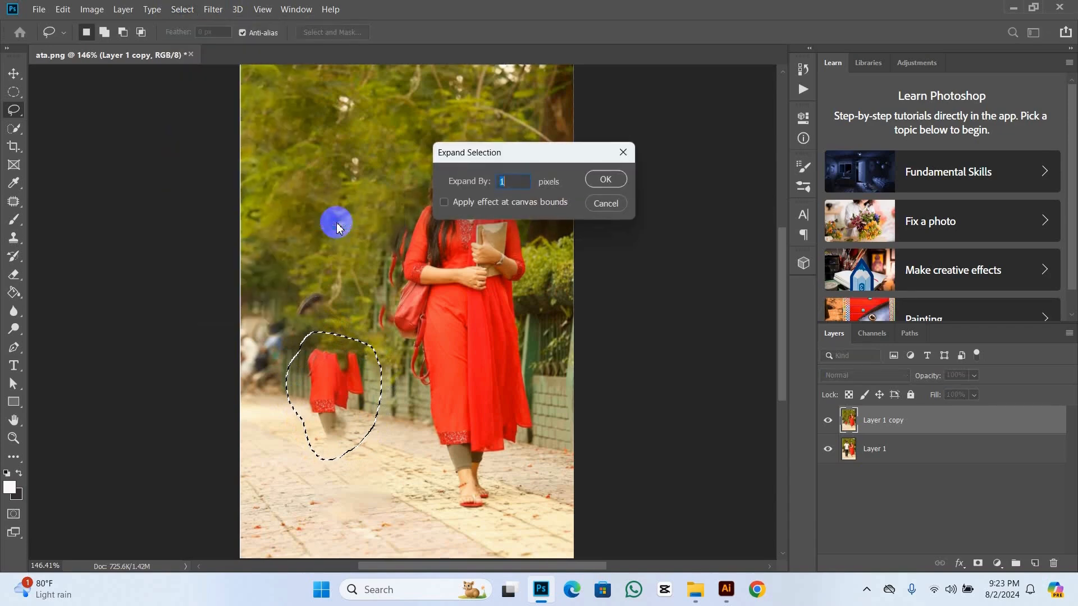
pyautogui.click(606, 180)
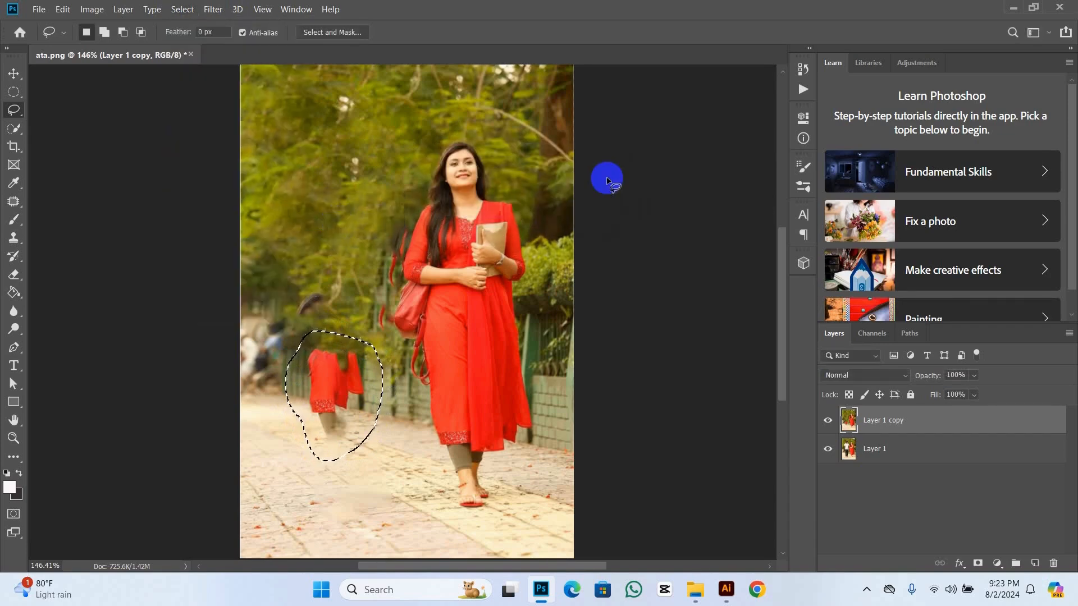
# Step: Replace the selected dress fragment with a Content-Aware fill and clear the selection
pyautogui.rightClick(317, 372)
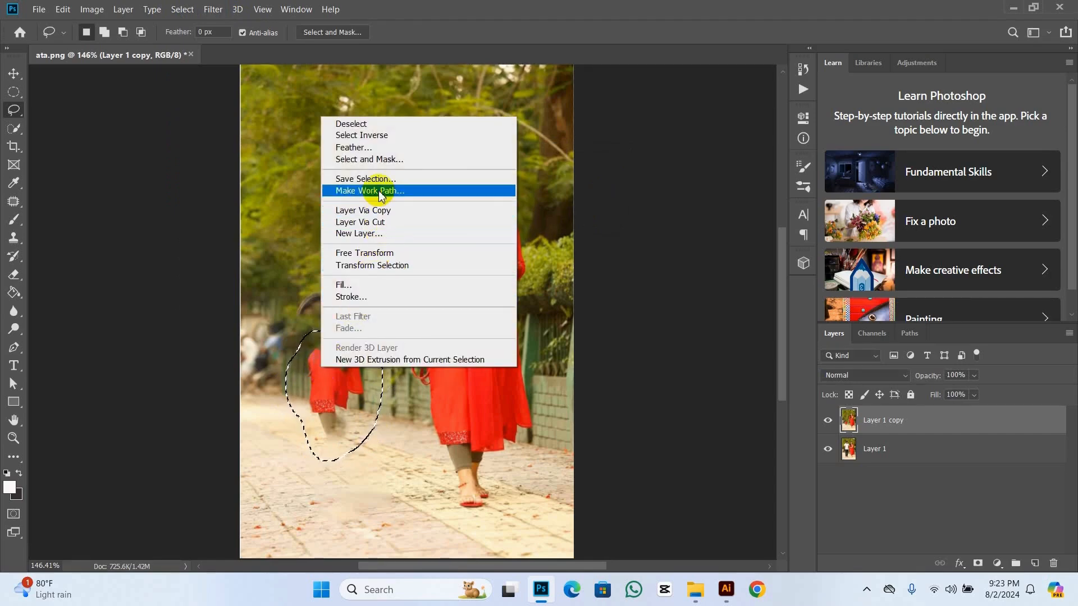
pyautogui.click(355, 288)
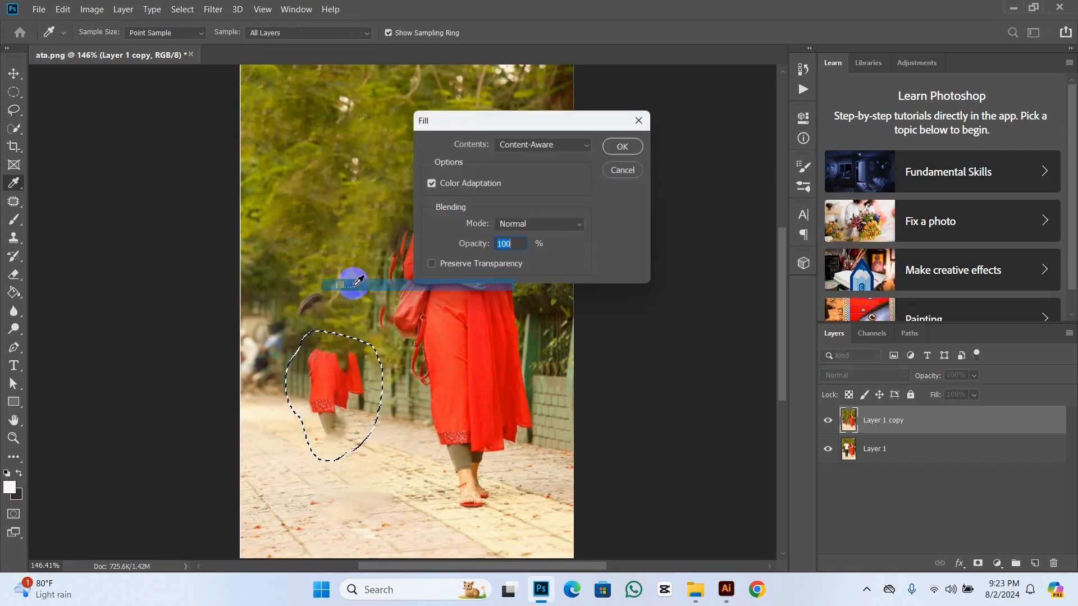
pyautogui.click(624, 146)
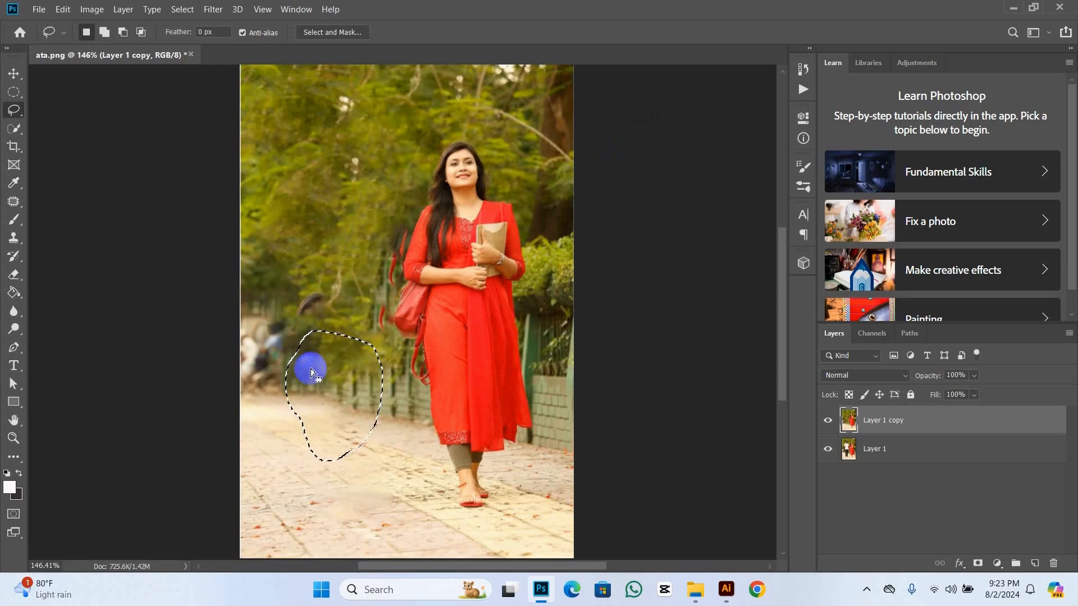
pyautogui.click(309, 369)
# Step: Paint sampled foliage over the stray red and dark fragments beside the woman's sleeve and bag with the Clone Stamp tool
pyautogui.scroll(2, 397, 263)
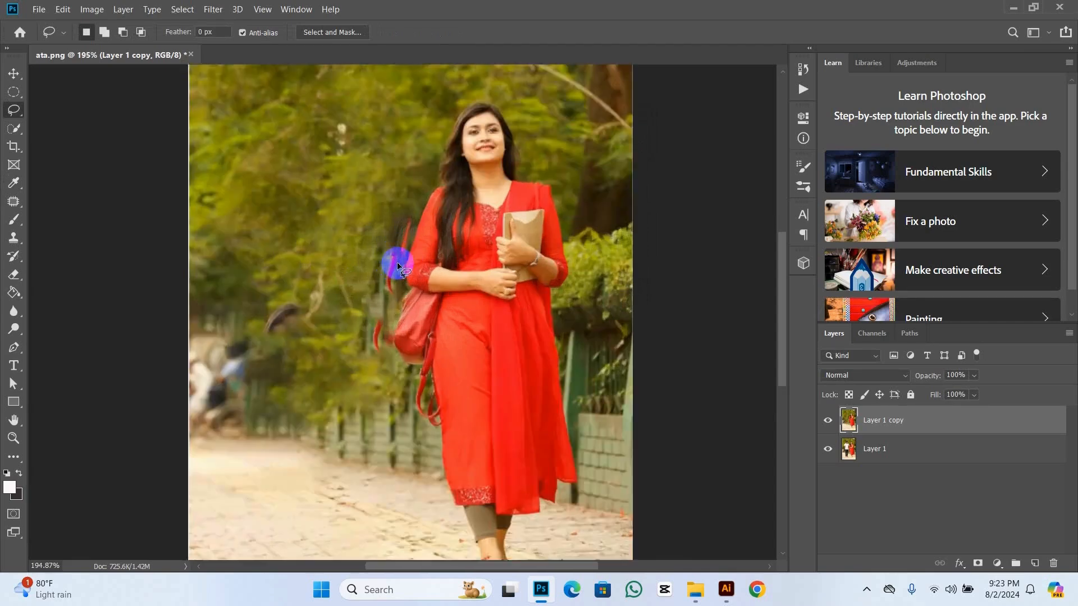
pyautogui.scroll(-3, 400, 270)
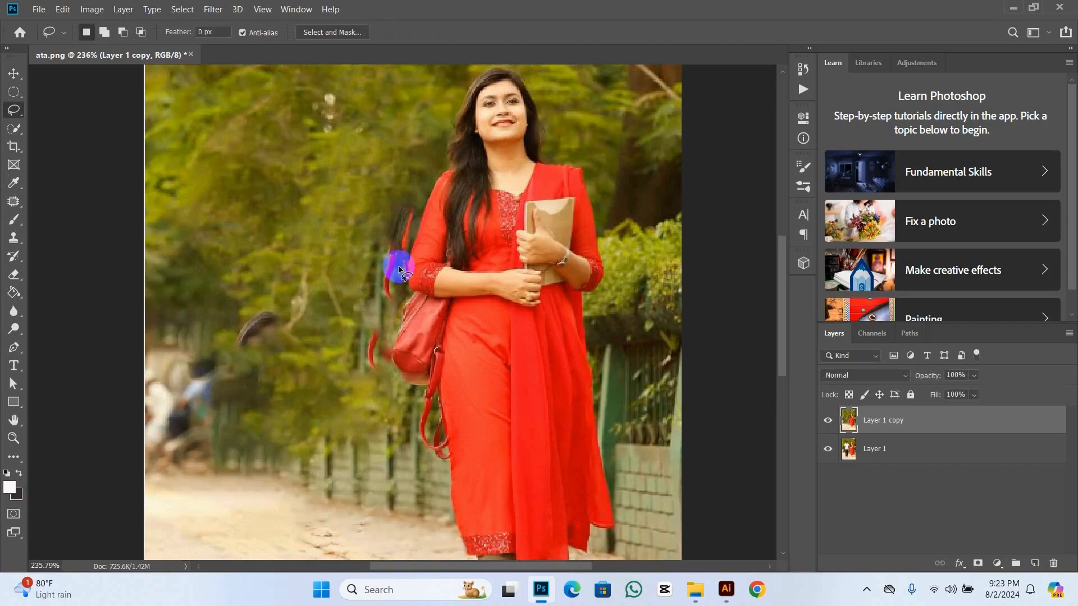
pyautogui.scroll(-1, 399, 269)
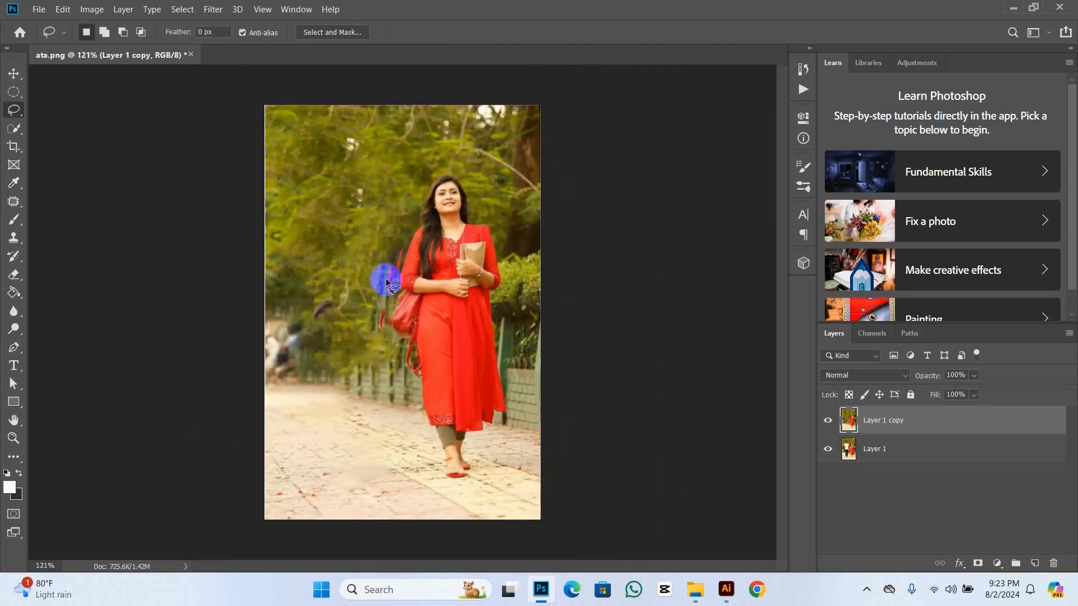
pyautogui.scroll(2, 387, 284)
pyautogui.scroll(1, 381, 254)
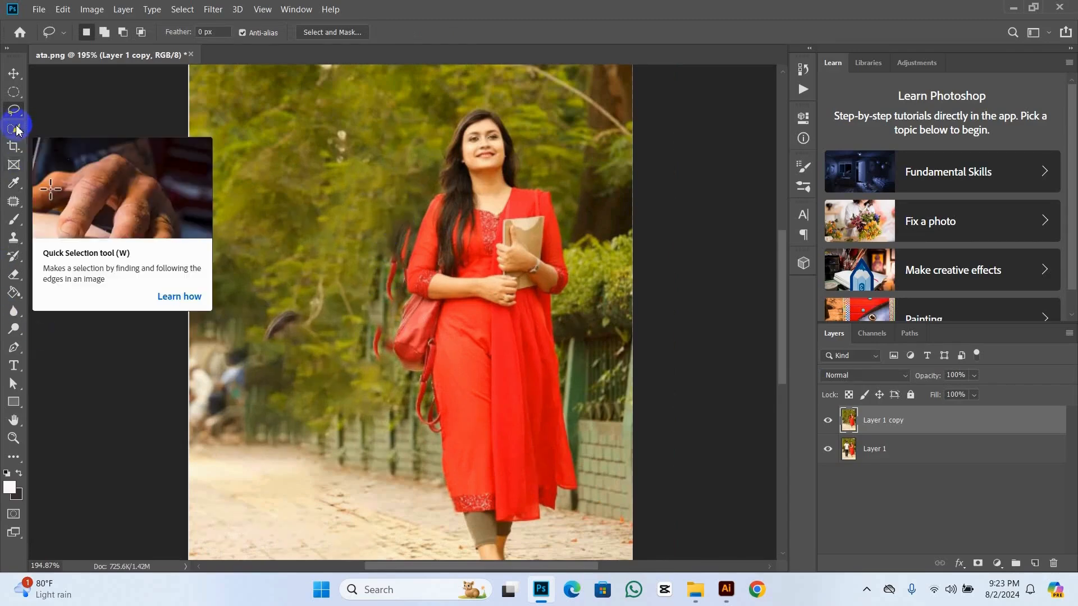
pyautogui.click(13, 241)
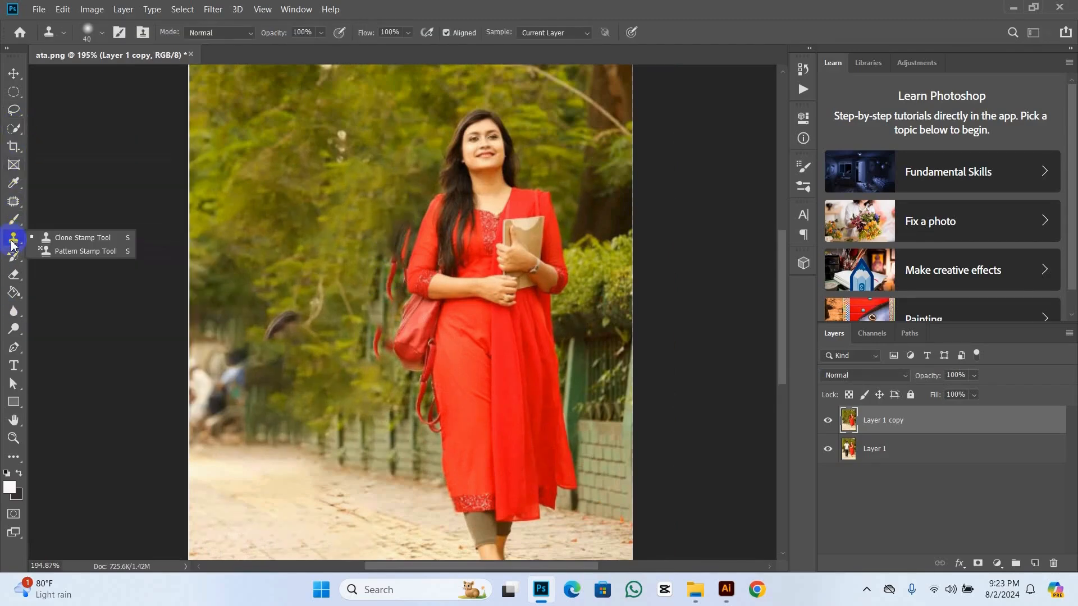
pyautogui.click(97, 241)
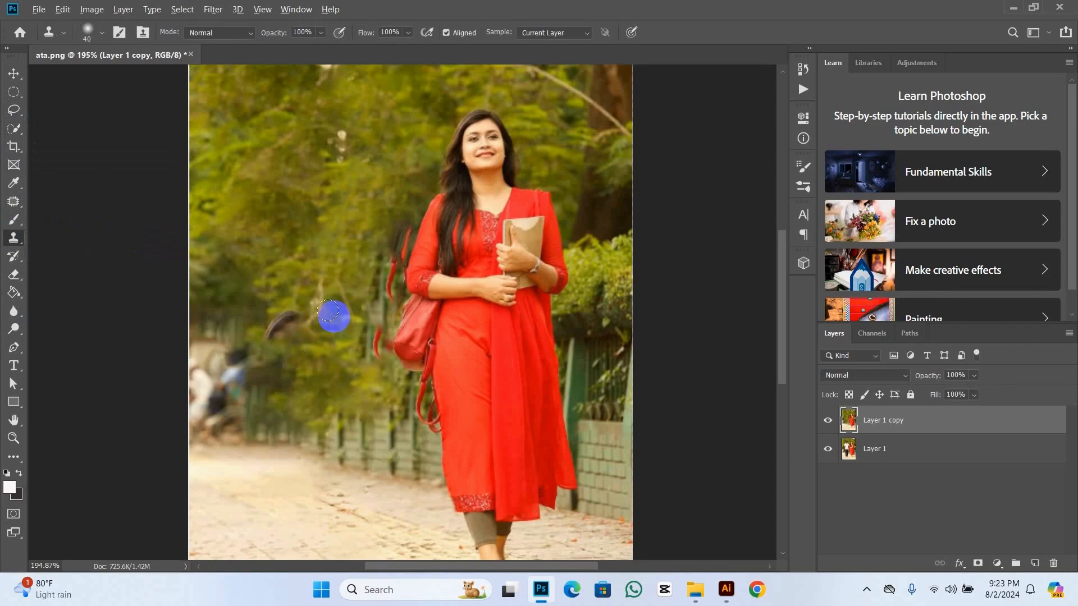
pyautogui.keyDown('alt'); pyautogui.click(335, 318); pyautogui.keyUp('alt')
pyautogui.moveTo(355, 352)
pyautogui.mouseDown()
pyautogui.moveTo(345, 360)
pyautogui.moveTo(366, 343)
pyautogui.moveTo(339, 336)
pyautogui.moveTo(376, 338)
pyautogui.moveTo(348, 321)
pyautogui.moveTo(380, 289)
pyautogui.moveTo(361, 290)
pyautogui.moveTo(361, 260)
pyautogui.moveTo(391, 271)
pyautogui.moveTo(385, 247)
pyautogui.moveTo(371, 253)
pyautogui.moveTo(385, 279)
pyautogui.moveTo(366, 256)
pyautogui.moveTo(389, 253)
pyautogui.moveTo(392, 241)
pyautogui.moveTo(366, 234)
pyautogui.moveTo(390, 241)
pyautogui.moveTo(401, 219)
pyautogui.moveTo(363, 224)
pyautogui.moveTo(392, 231)
pyautogui.moveTo(391, 244)
pyautogui.mouseUp()
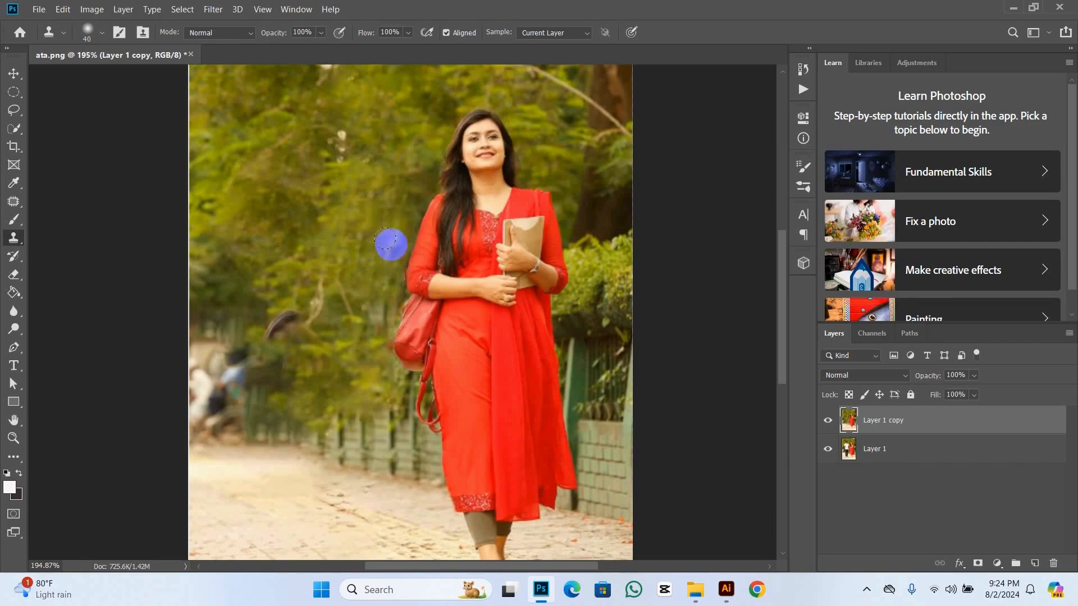
pyautogui.scroll(-7, 375, 341)
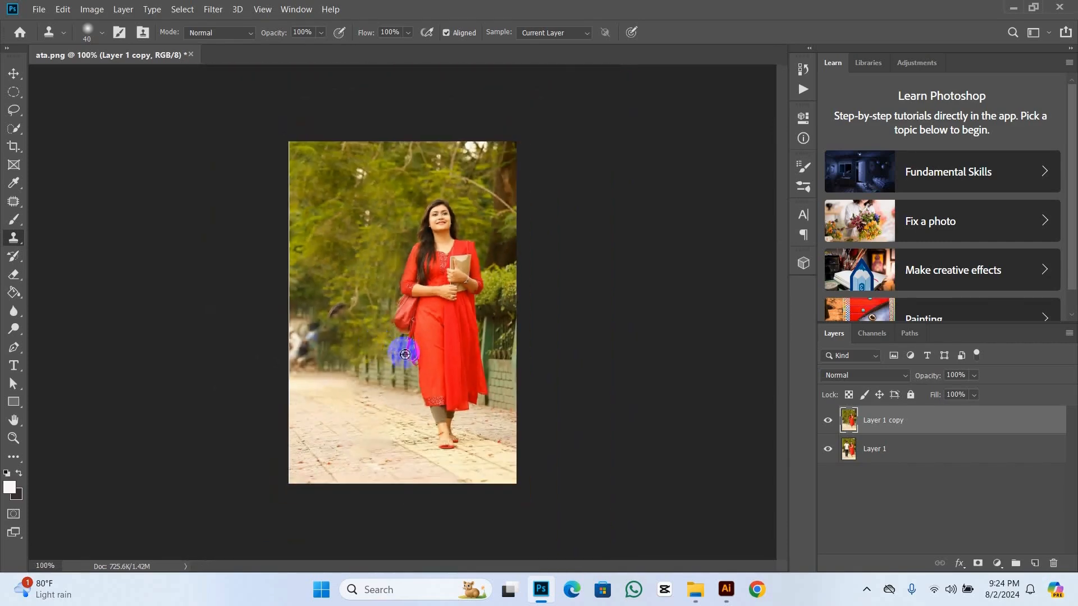
pyautogui.scroll(4, 399, 354)
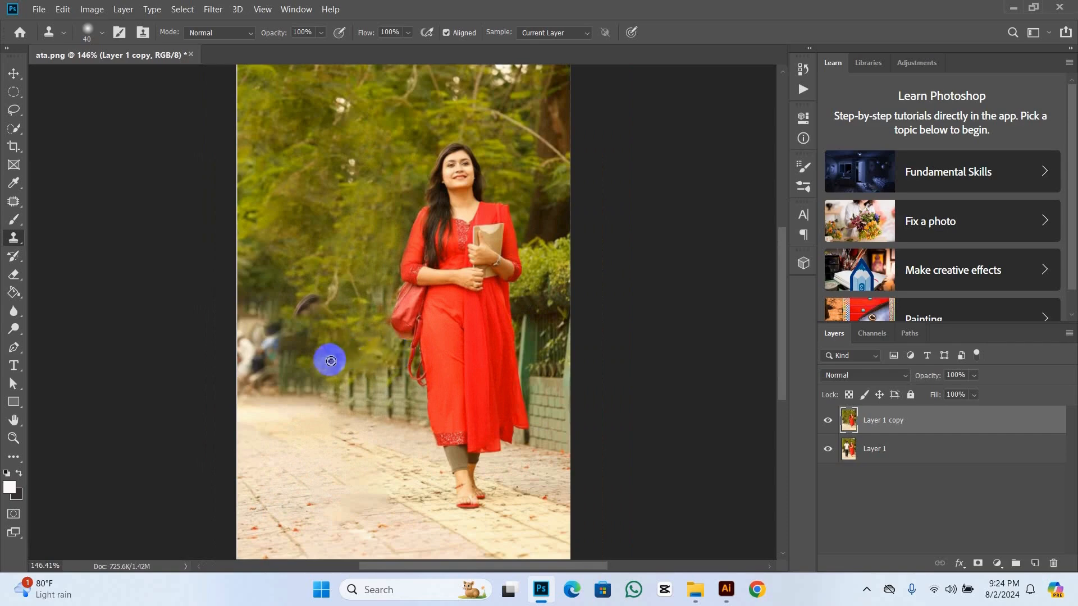
pyautogui.scroll(1, 327, 361)
pyautogui.scroll(-1, 330, 361)
pyautogui.scroll(-1, 296, 368)
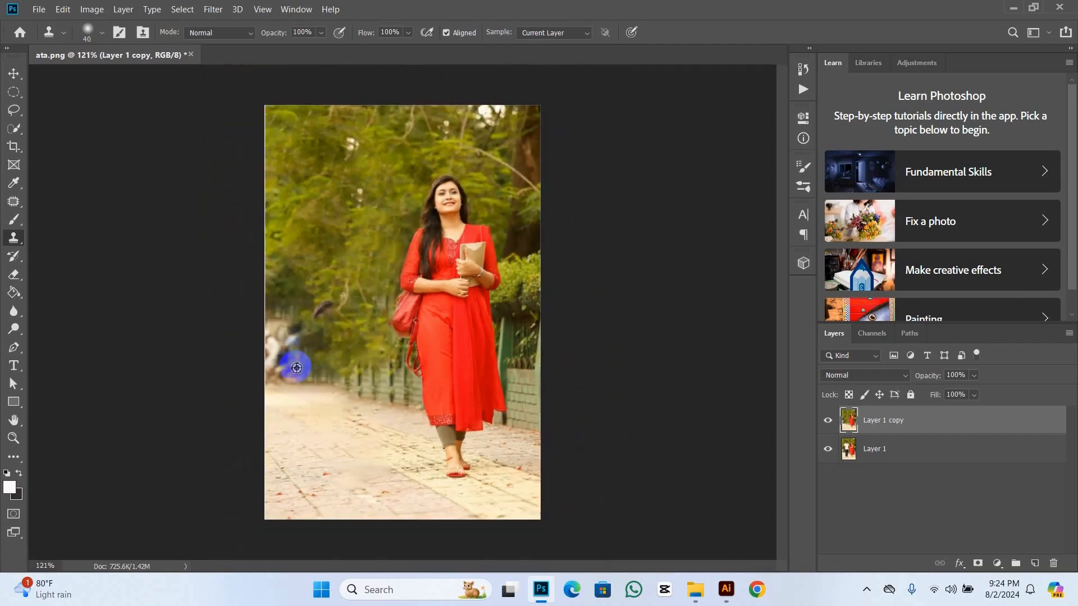
# Step: Compare the retouched Layer 1 copy with the original photo by hiding and showing the copy twice
pyautogui.scroll(1, 296, 367)
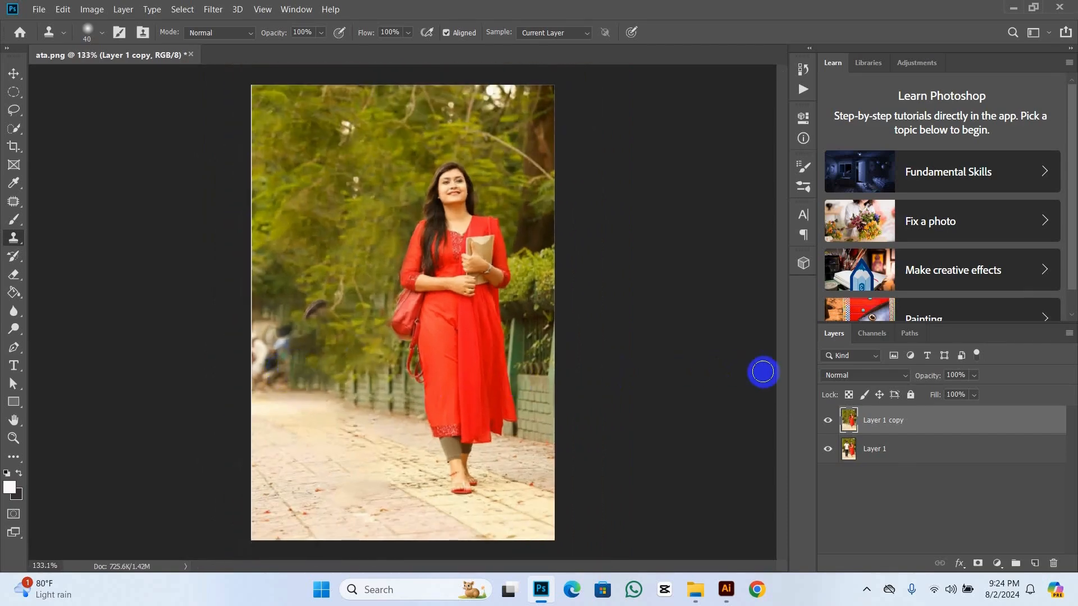
pyautogui.click(829, 421)
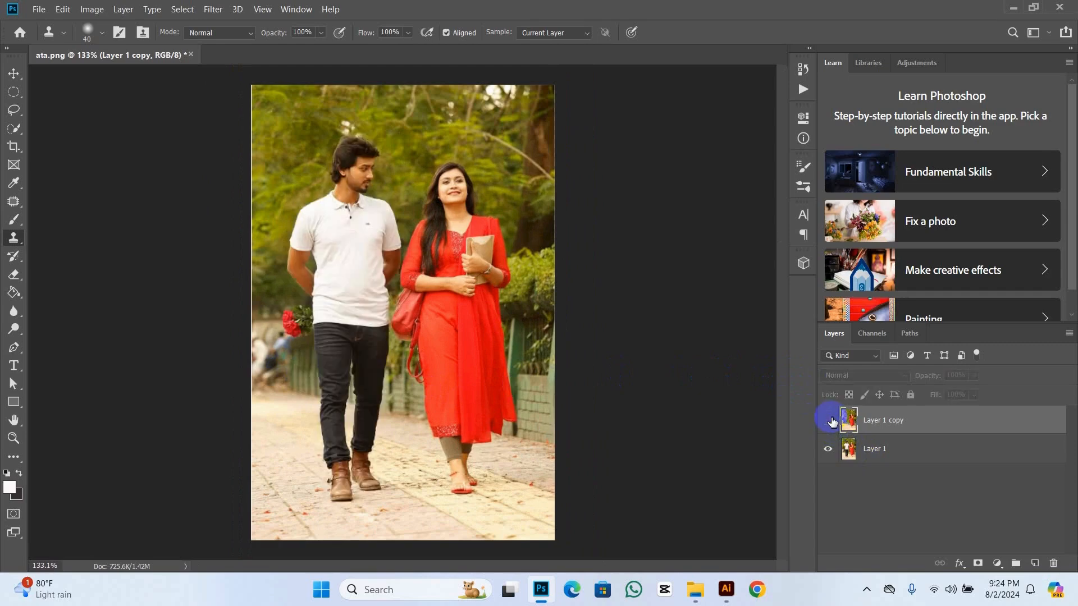
pyautogui.click(829, 421)
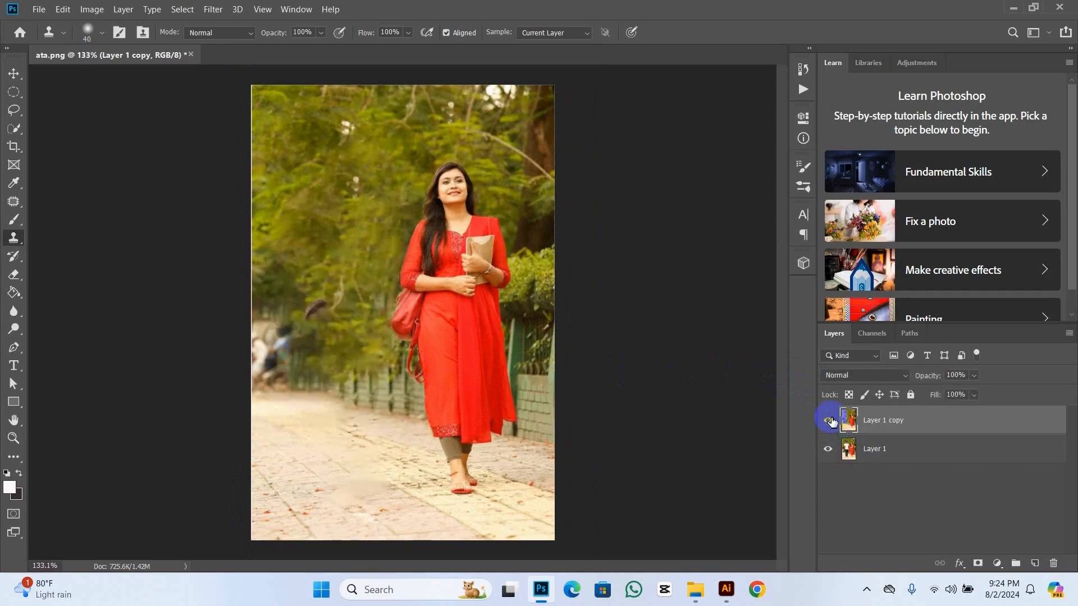
pyautogui.click(829, 420)
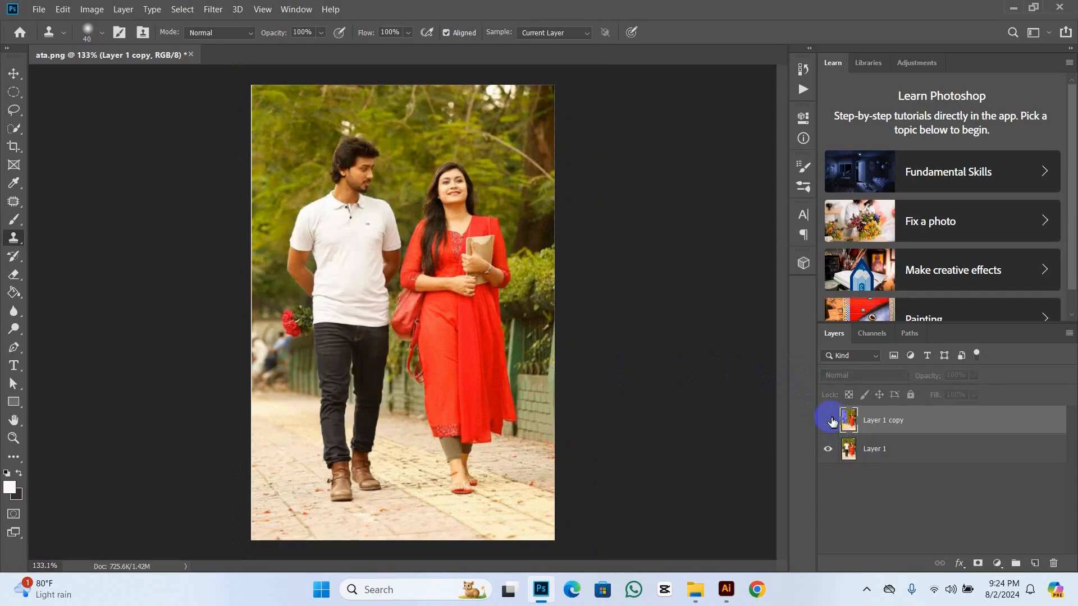
pyautogui.click(828, 421)
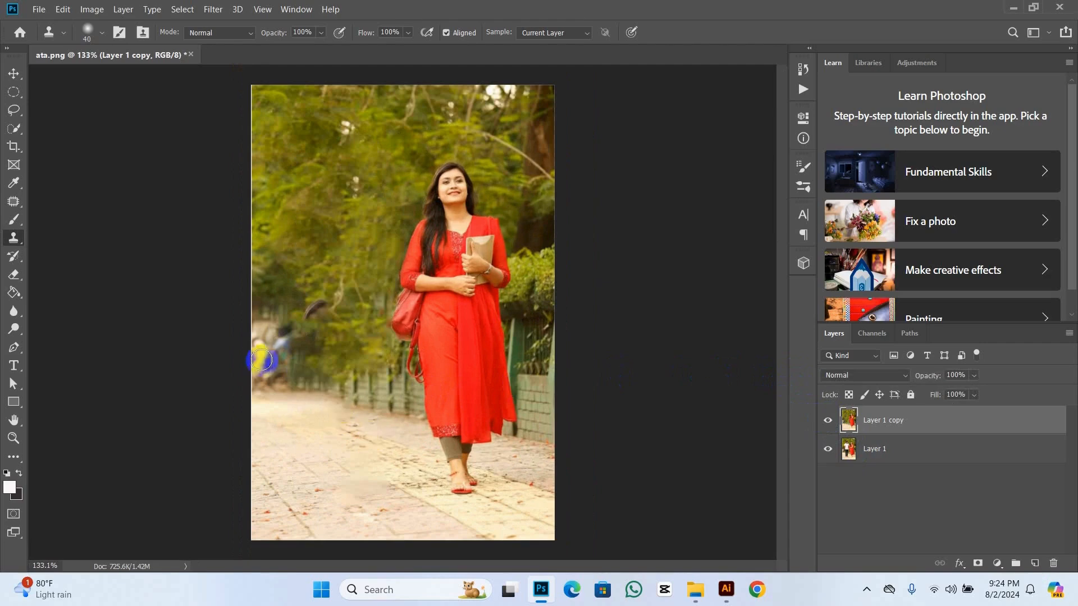
# Step: Draw a freehand Lasso selection around the blurred background people at the photo's left edge, above the pavement
pyautogui.scroll(2, 286, 359)
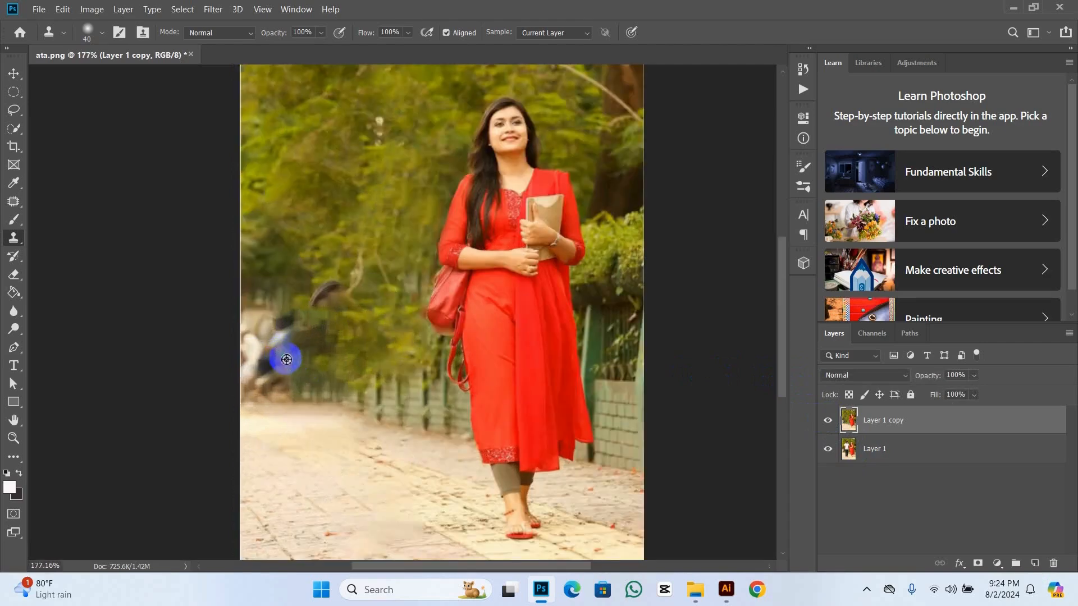
pyautogui.scroll(1, 286, 360)
pyautogui.scroll(1, 286, 359)
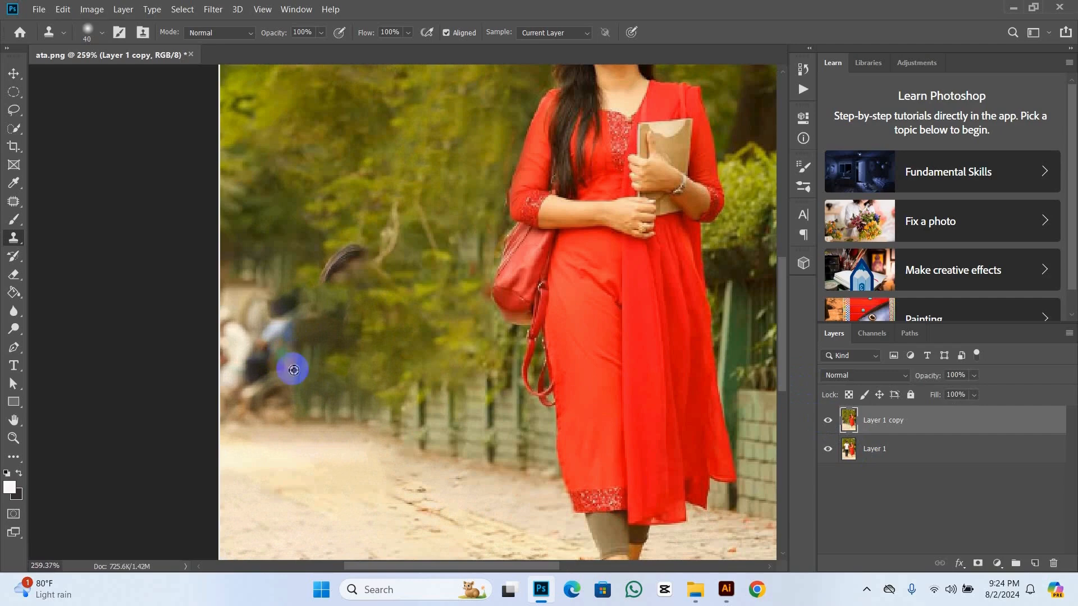
pyautogui.click(14, 129)
pyautogui.rightClick(14, 129)
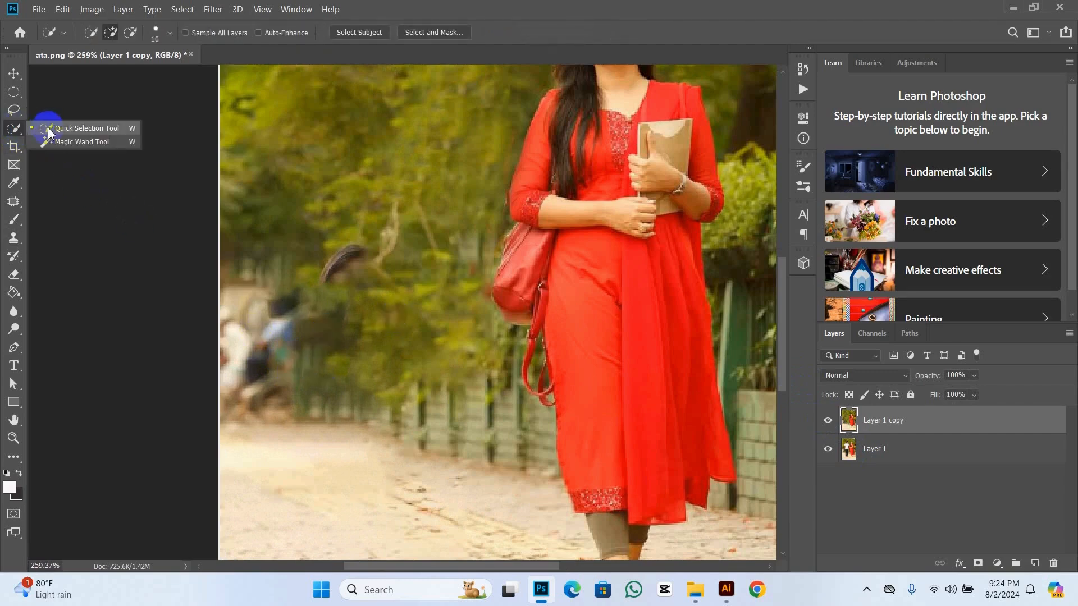
pyautogui.click(14, 111)
pyautogui.rightClick(14, 110)
pyautogui.click(14, 110)
pyautogui.rightClick(14, 110)
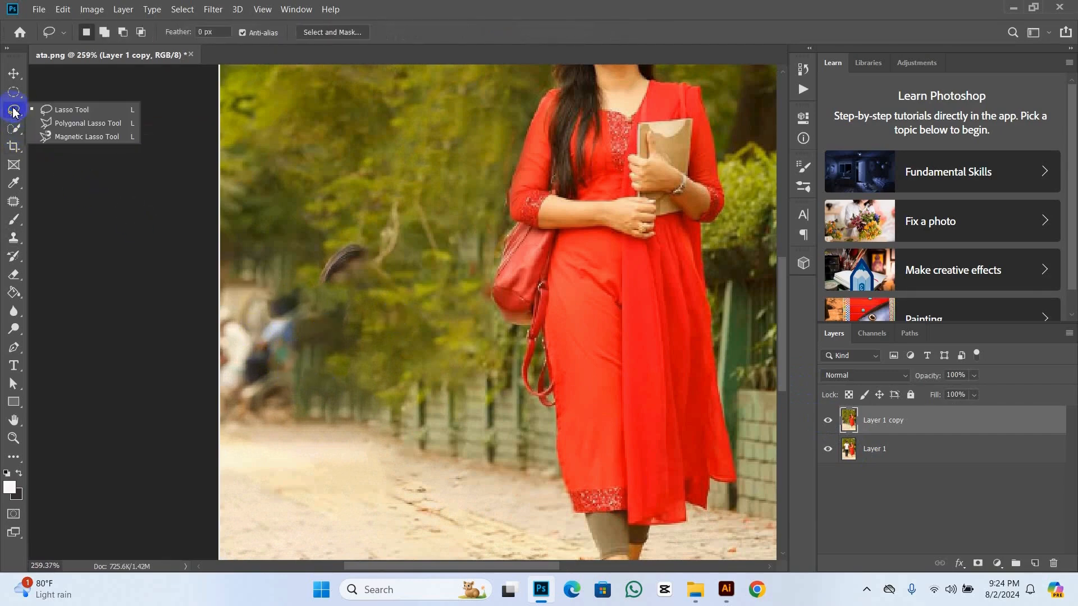
pyautogui.click(65, 111)
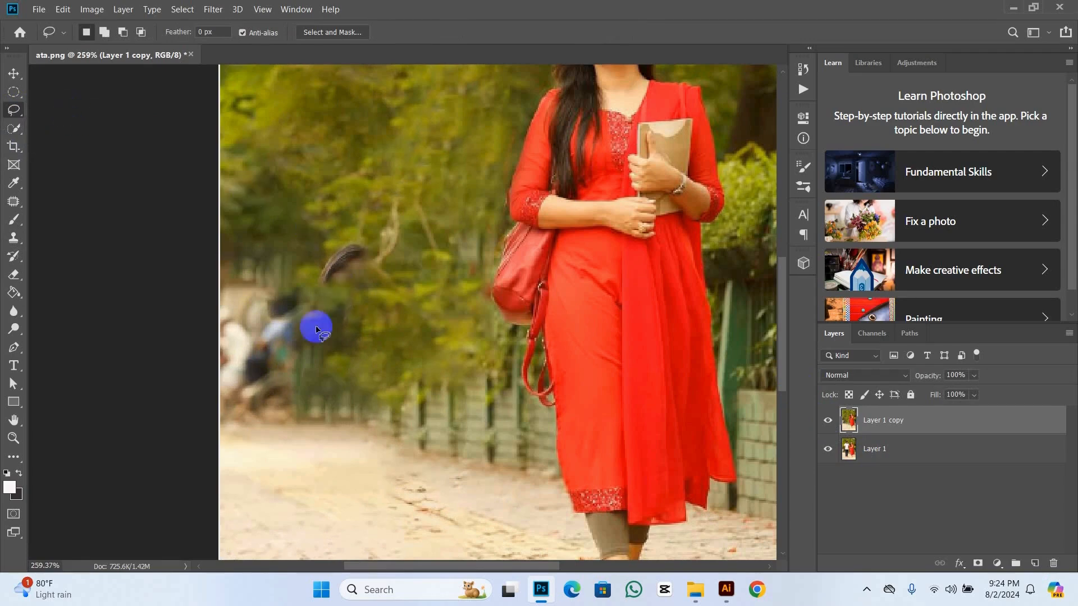
pyautogui.moveTo(250, 279)
pyautogui.mouseDown()
pyautogui.moveTo(322, 286)
pyautogui.moveTo(334, 371)
pyautogui.moveTo(324, 393)
pyautogui.moveTo(291, 409)
pyautogui.moveTo(243, 414)
pyautogui.moveTo(214, 386)
pyautogui.moveTo(202, 338)
pyautogui.moveTo(220, 289)
pyautogui.moveTo(246, 275)
pyautogui.moveTo(223, 286)
pyautogui.mouseUp()
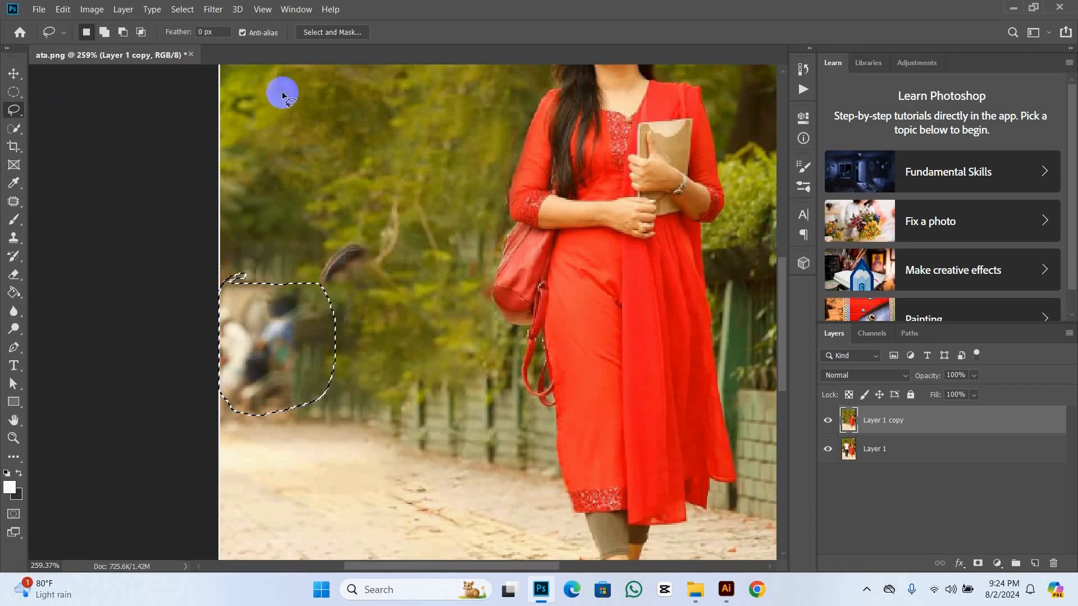
# Step: Expand the selection around the blurred background people by 1 pixel
pyautogui.click(186, 9)
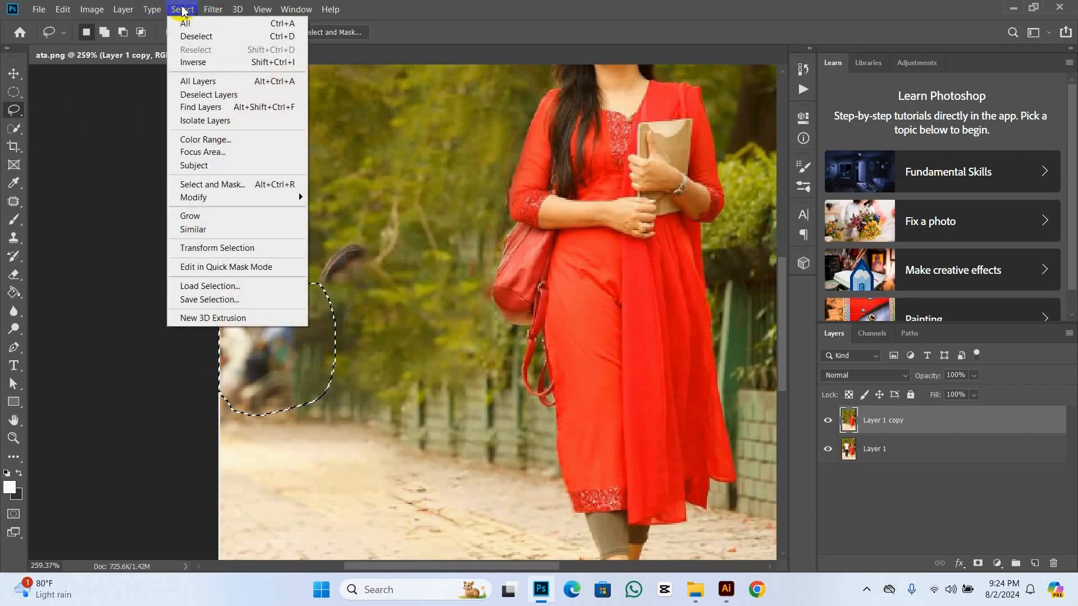
pyautogui.moveTo(200, 202)
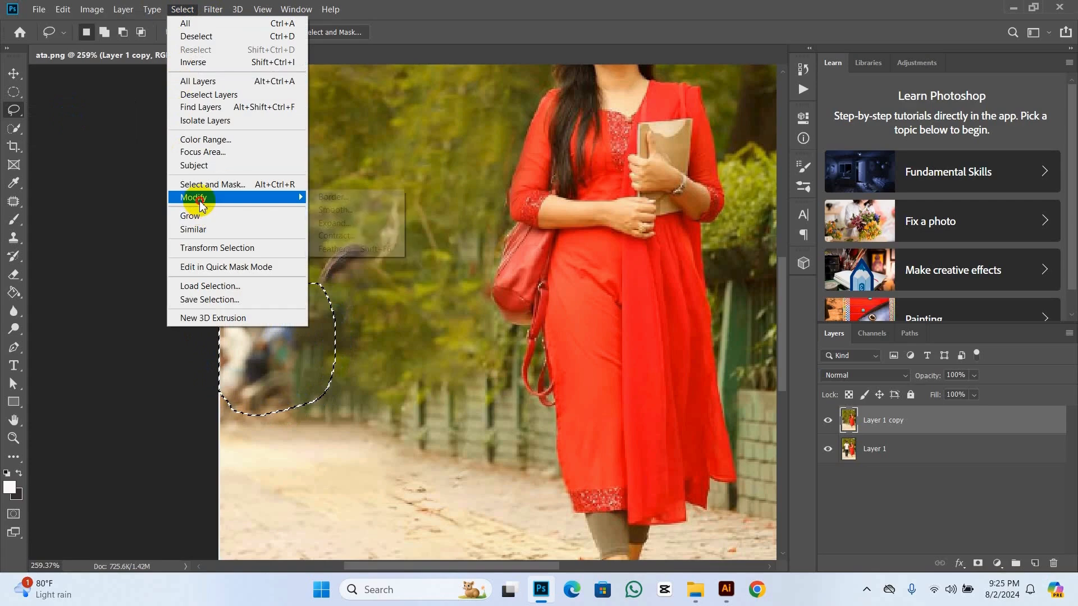
pyautogui.click(355, 223)
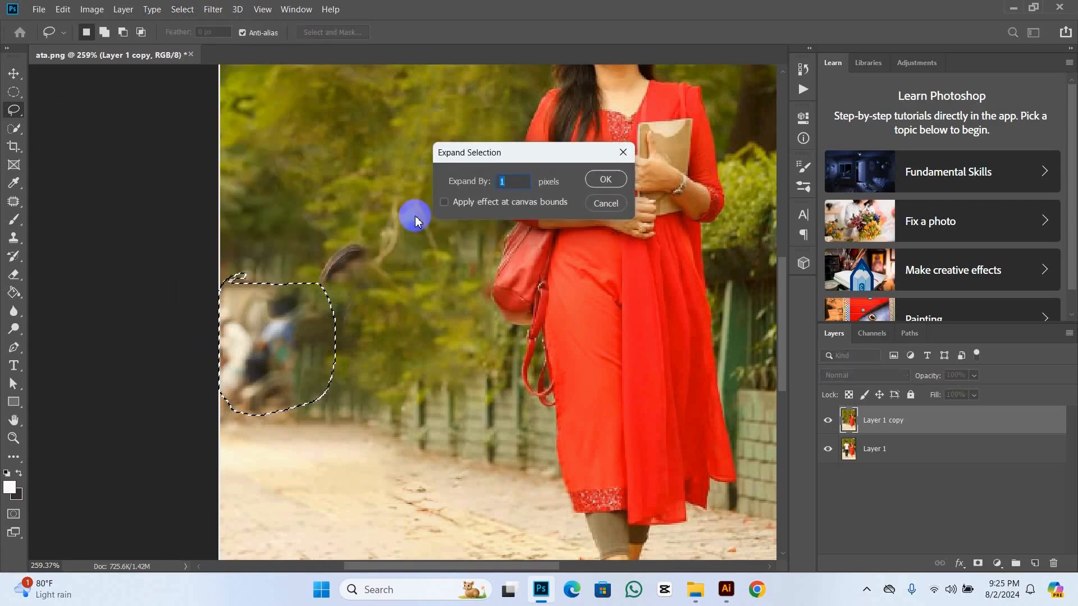
pyautogui.click(604, 179)
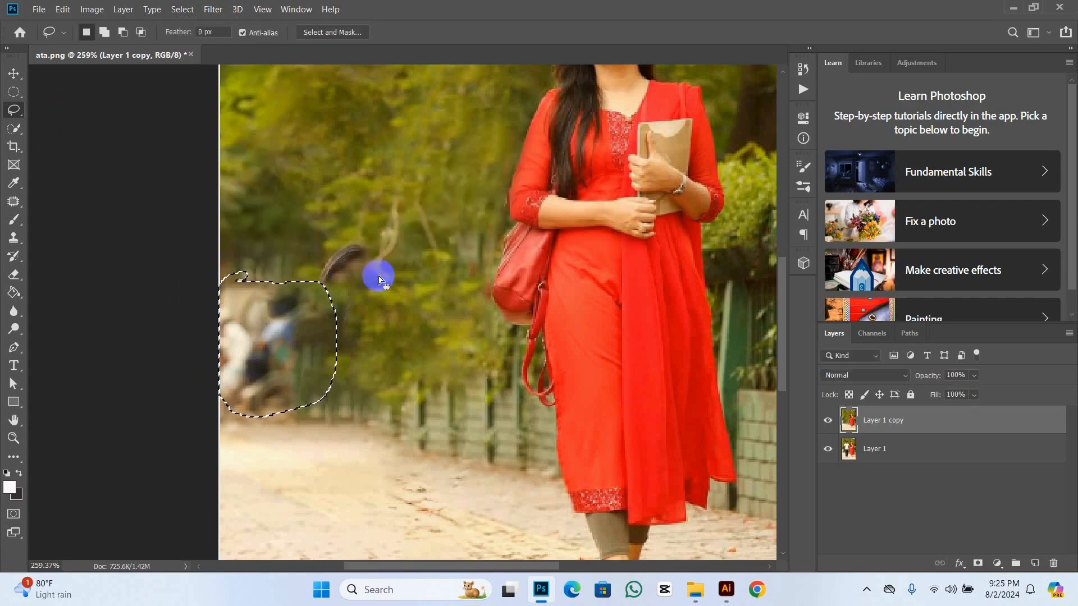
# Step: Replace the selected background people with a Content-Aware fill and deselect
pyautogui.rightClick(273, 339)
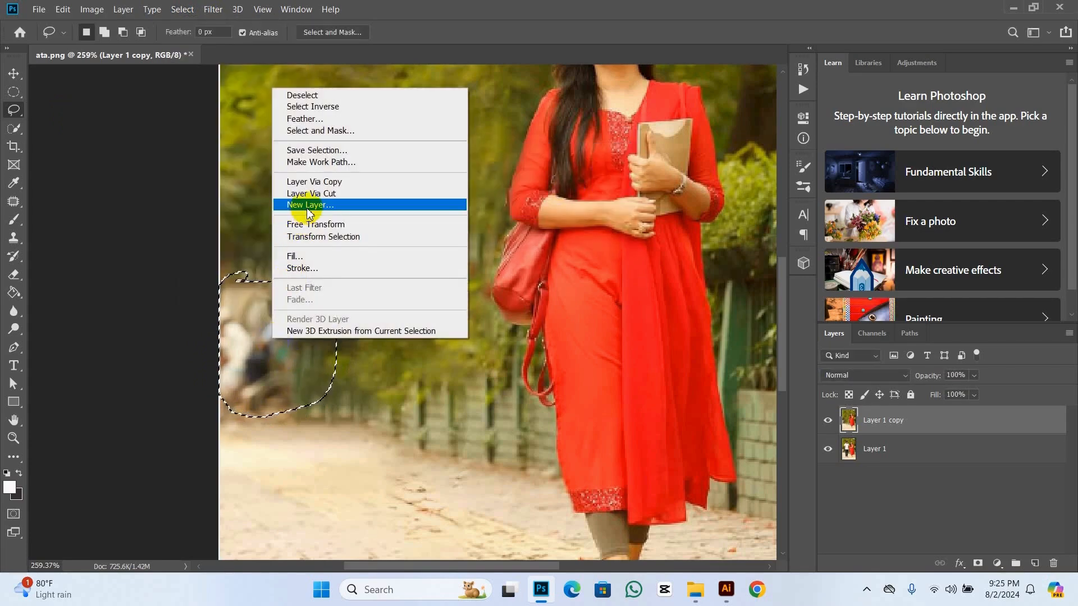
pyautogui.click(310, 260)
pyautogui.click(629, 146)
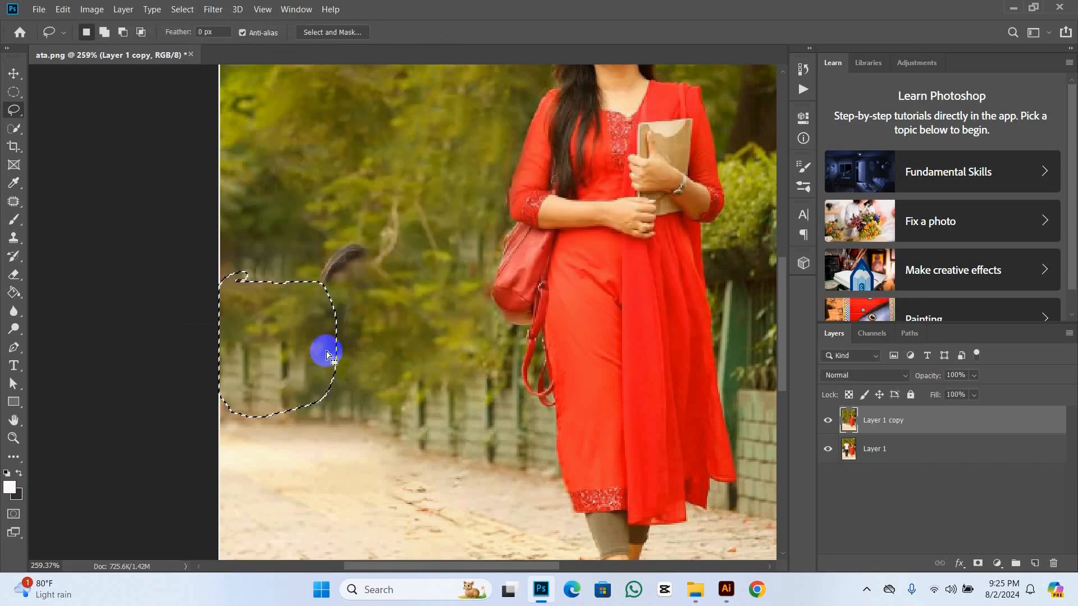
pyautogui.hotkey('ctrl', 'd')
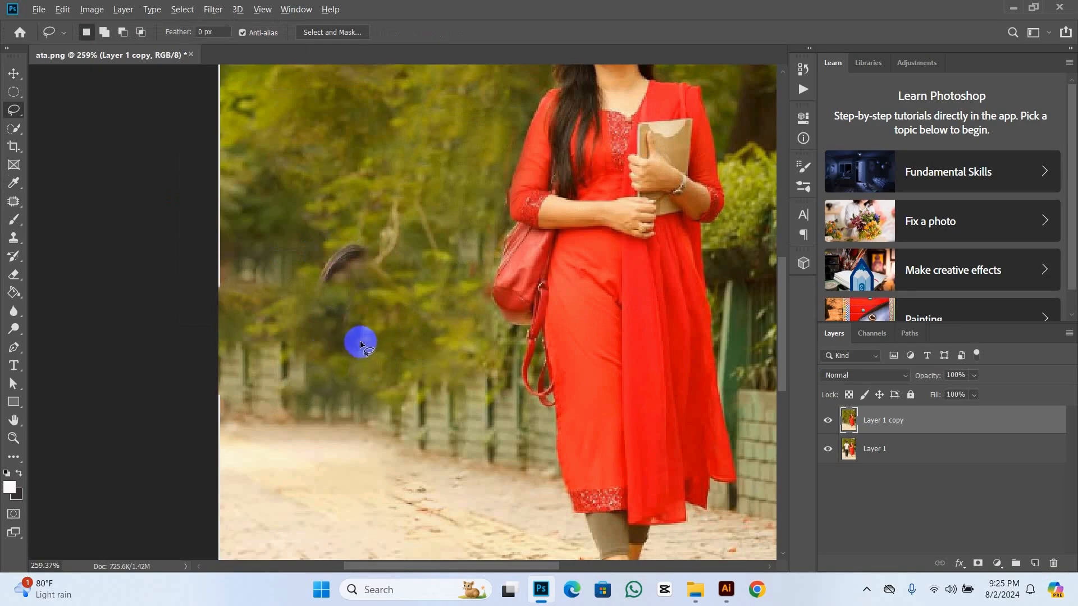
# Step: Check the whole cleaned-up photo against the original by toggling the visibility of Layer 1 copy
pyautogui.scroll(-2, 362, 346)
pyautogui.scroll(-1, 421, 440)
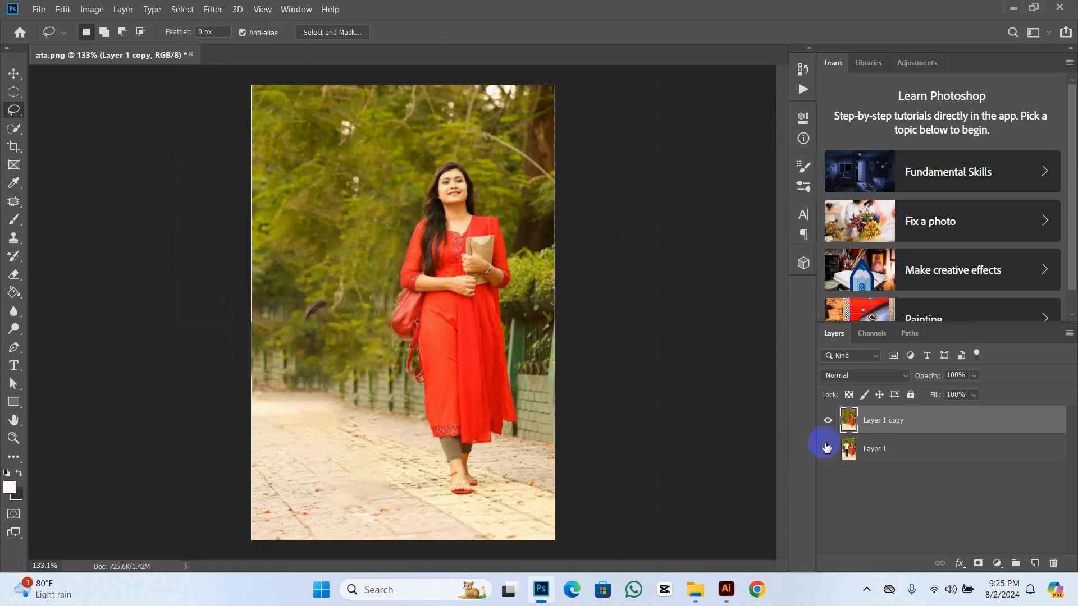
pyautogui.click(828, 421)
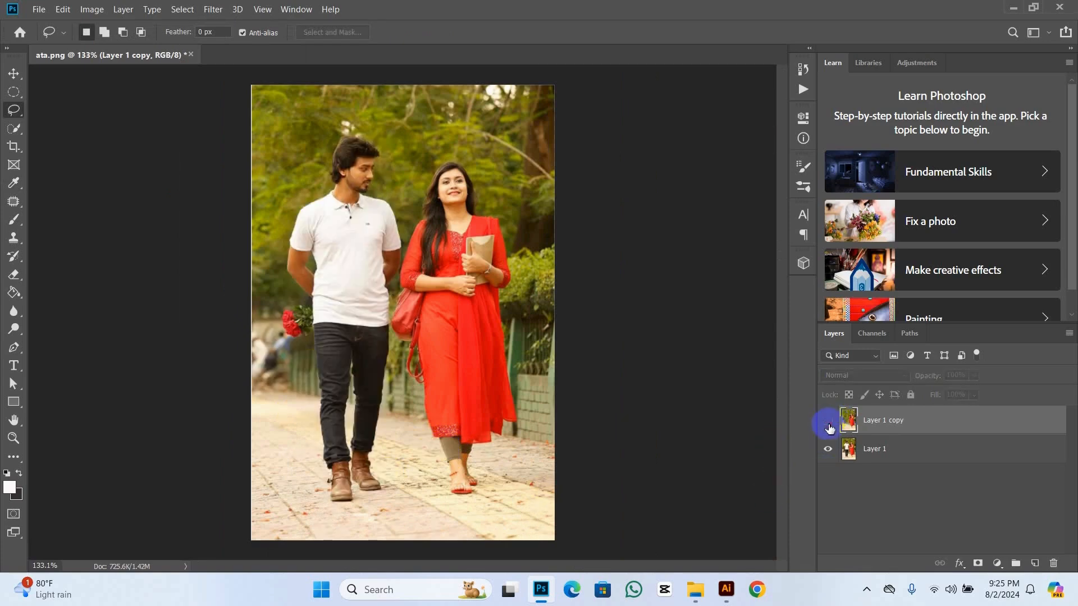
pyautogui.click(828, 422)
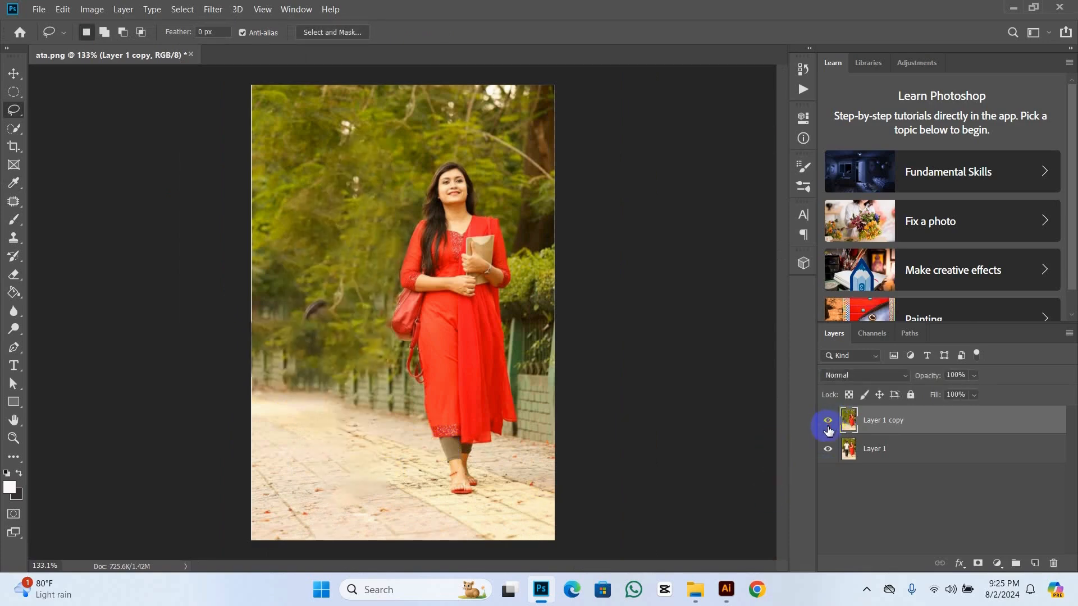
pyautogui.click(828, 421)
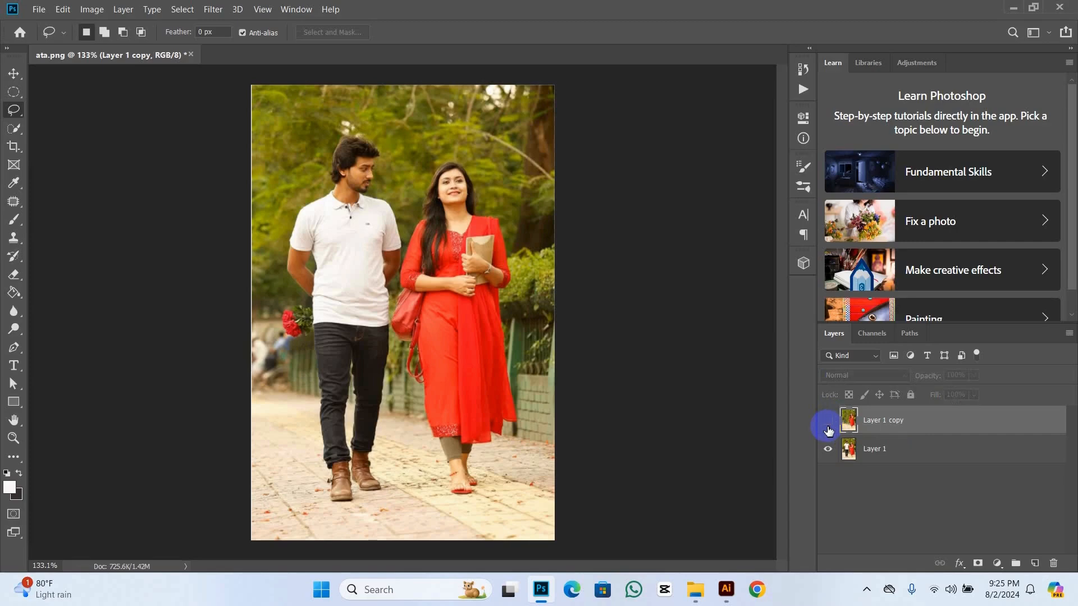
pyautogui.click(829, 422)
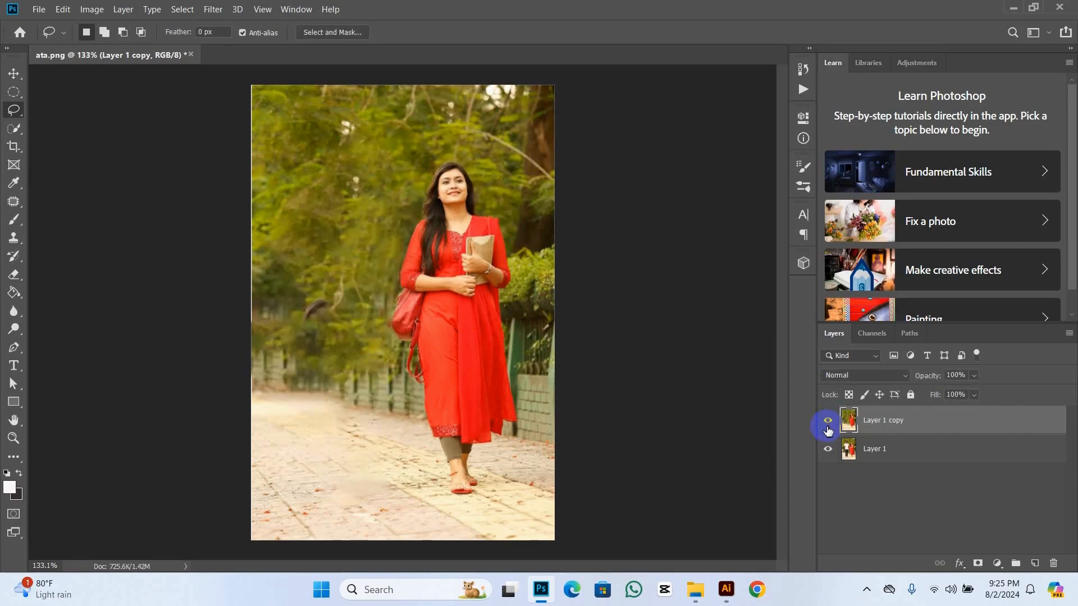